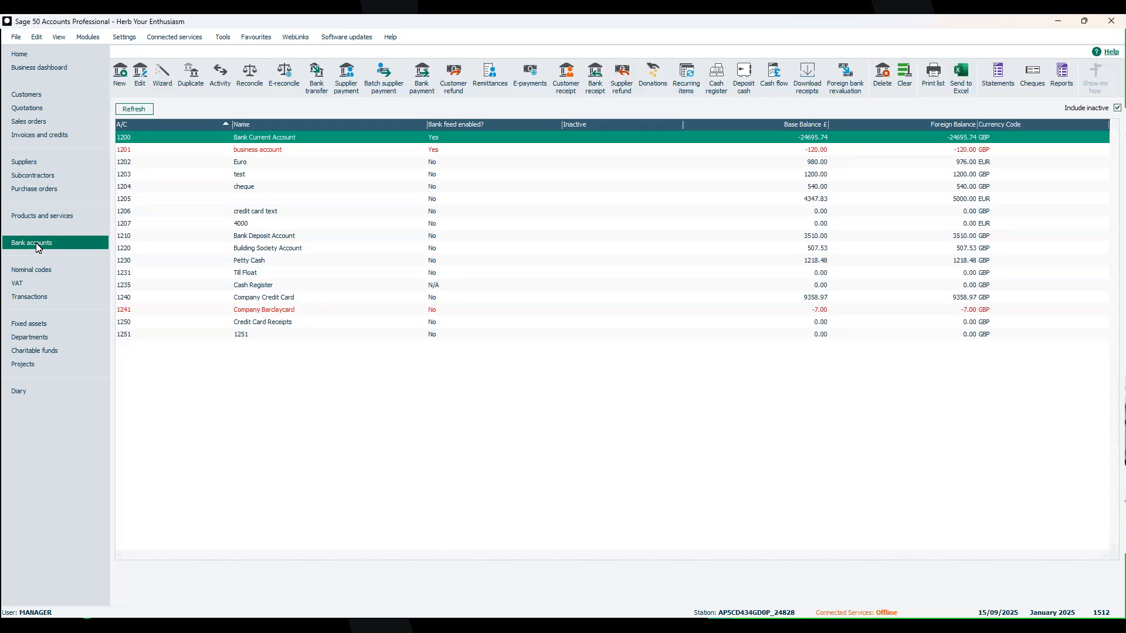
Step: Open the bank accounts list
click(36, 247)
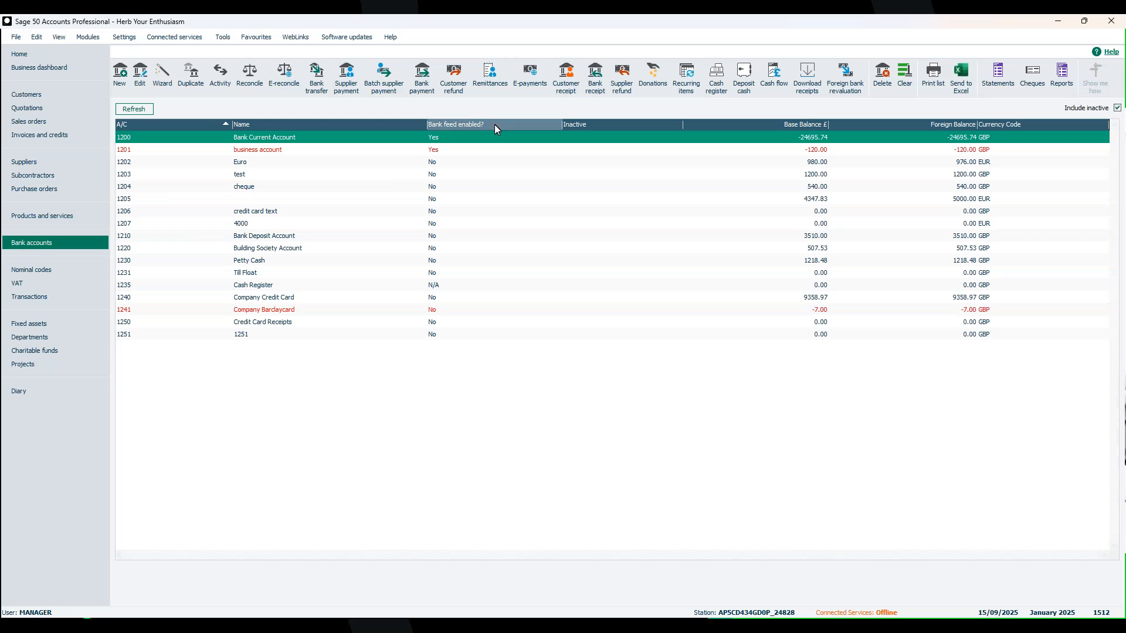
Step: Hide the Bank payment command from the bank accounts toolbar and restore it
right_click(444, 79)
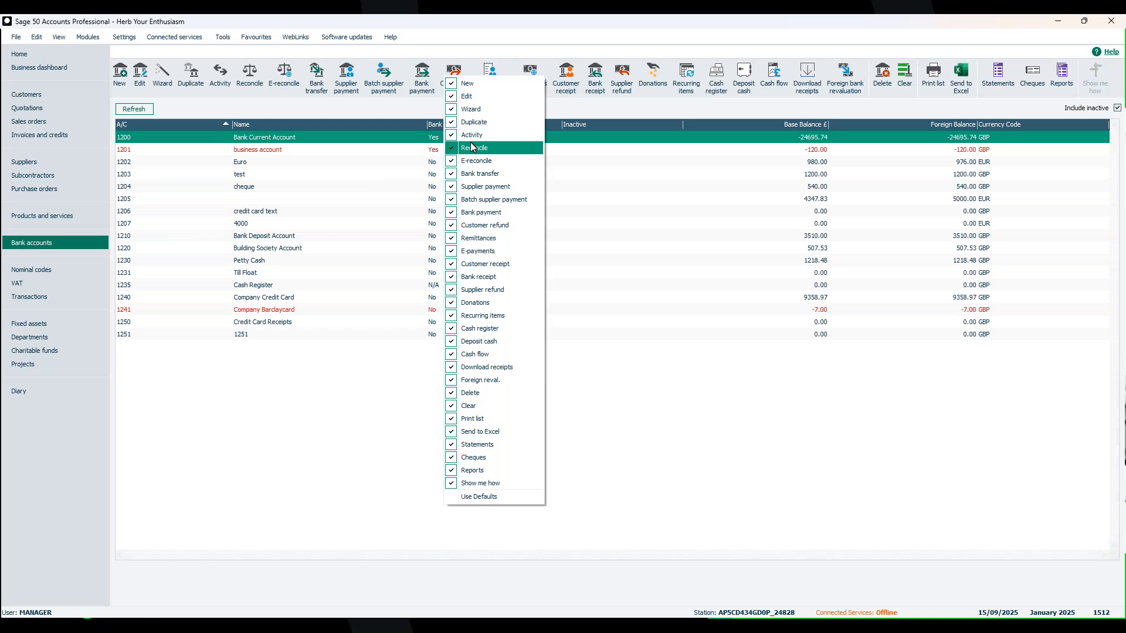
click(492, 215)
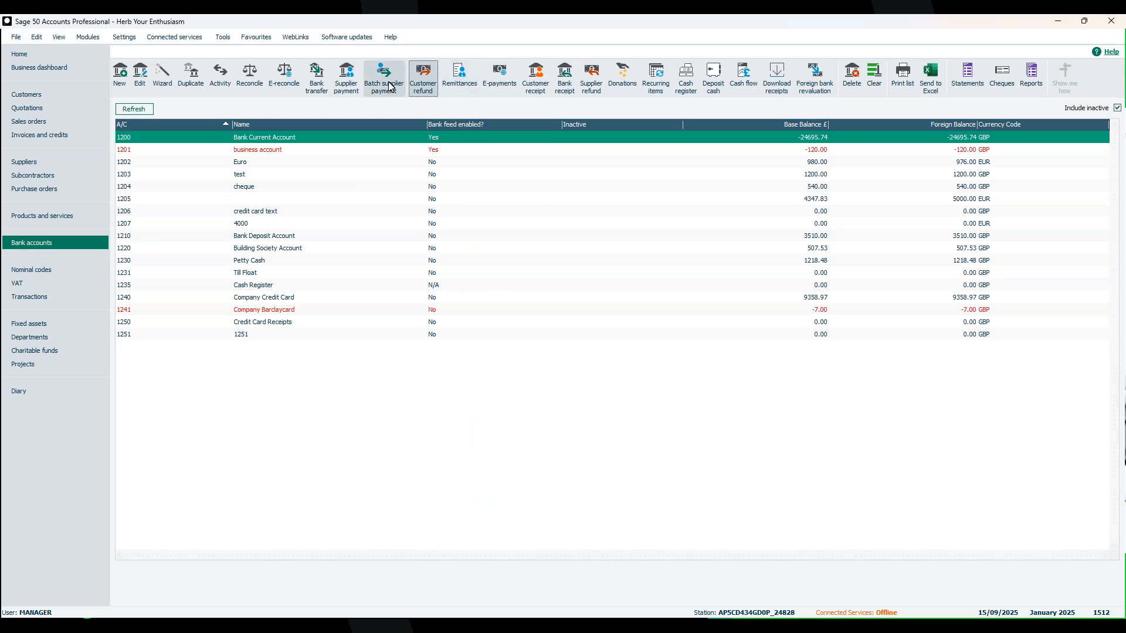
right_click(426, 87)
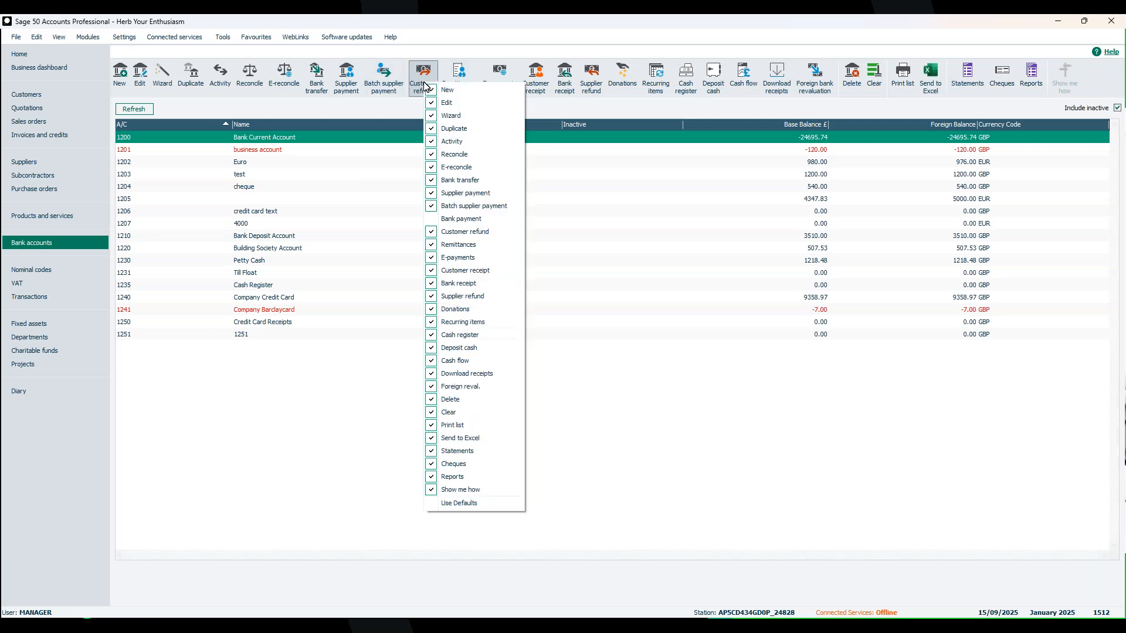
click(461, 220)
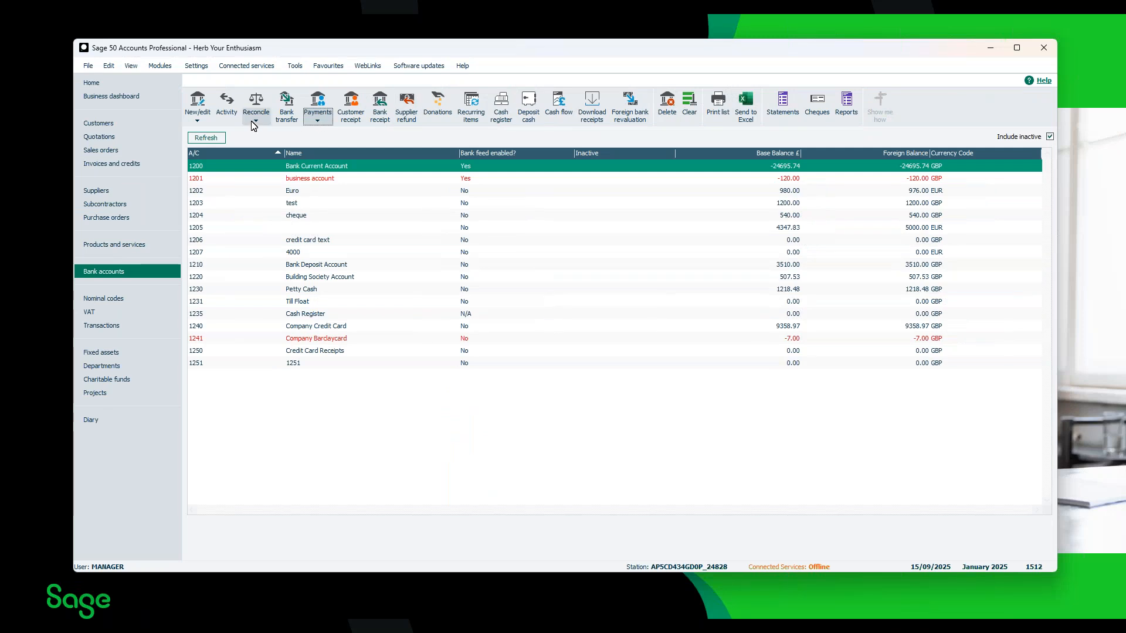
Step: View the payment types grouped under Payments in the reduced window and maximise the window
click(320, 124)
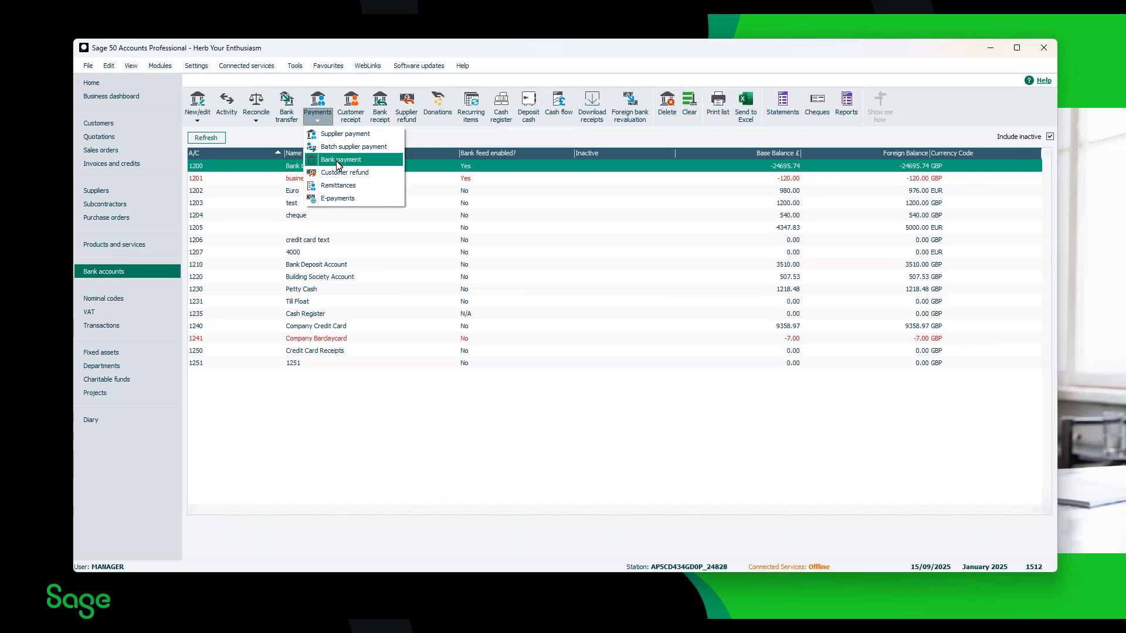
double_click(436, 53)
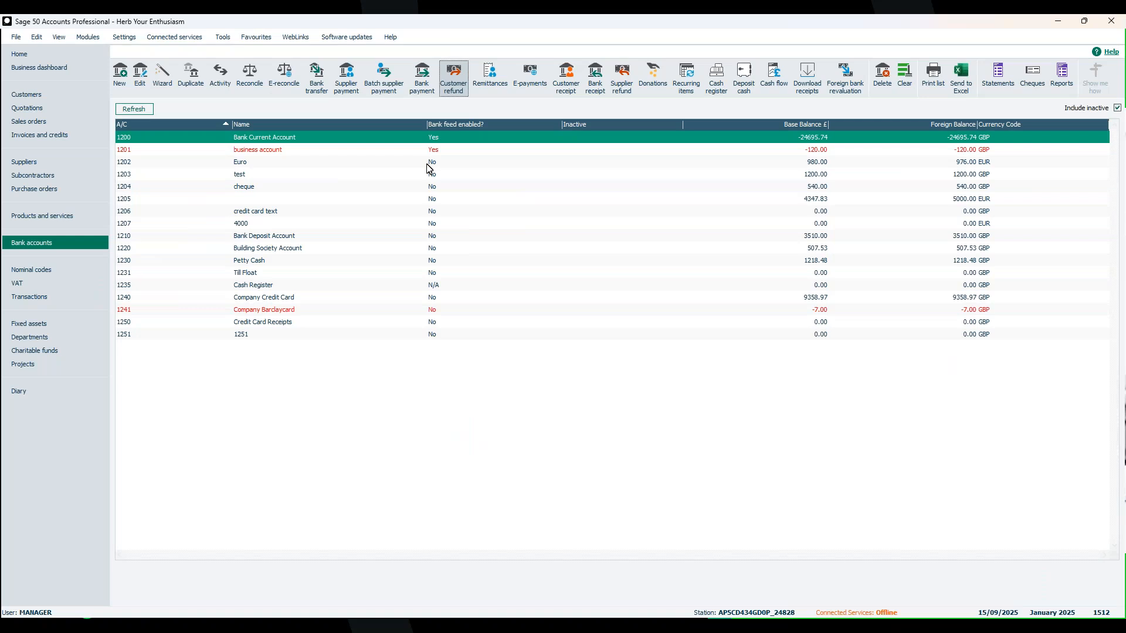
Step: Open the bank payment form for the selected Bank Current Account and close it without entering anything
click(417, 83)
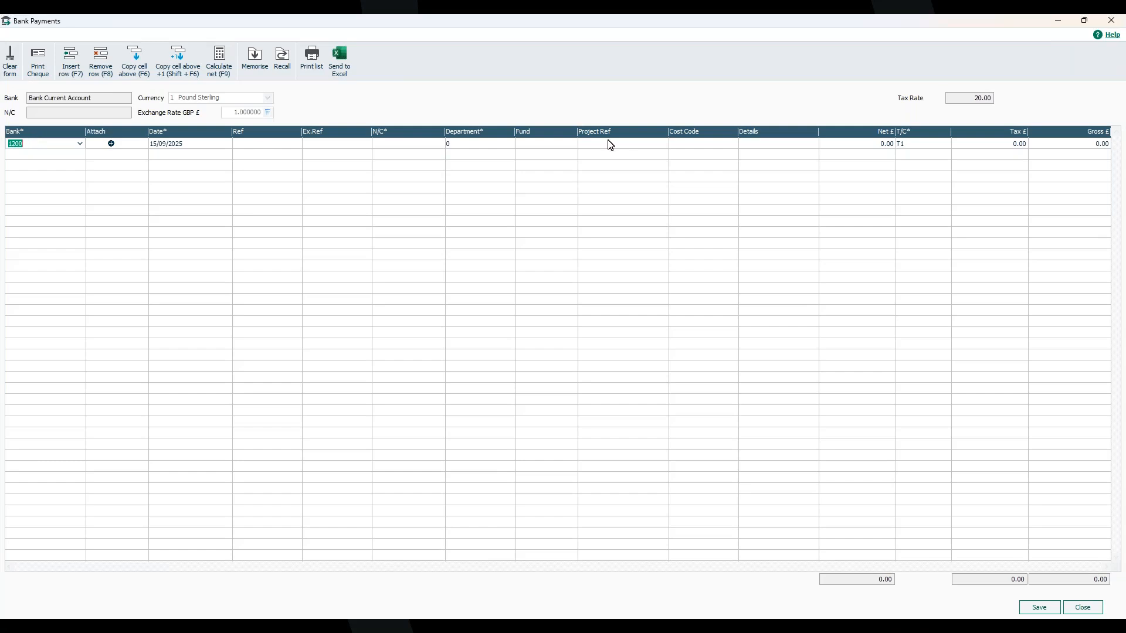
click(1113, 24)
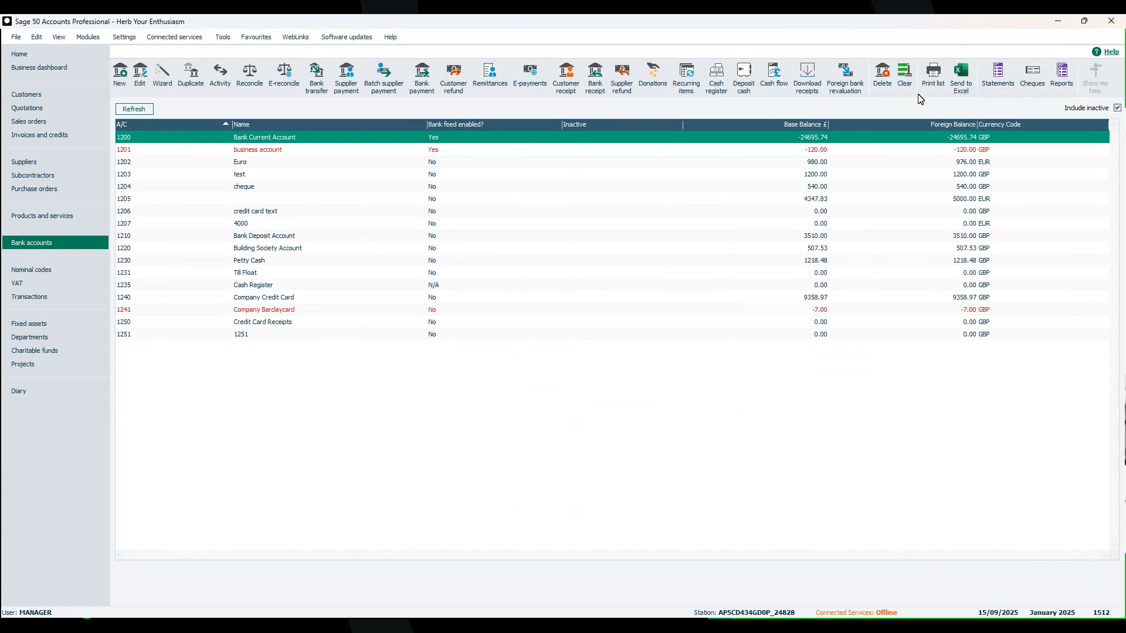
Step: Clear the account selection and start a bank payment from account 1200, Bank Current Account
click(903, 78)
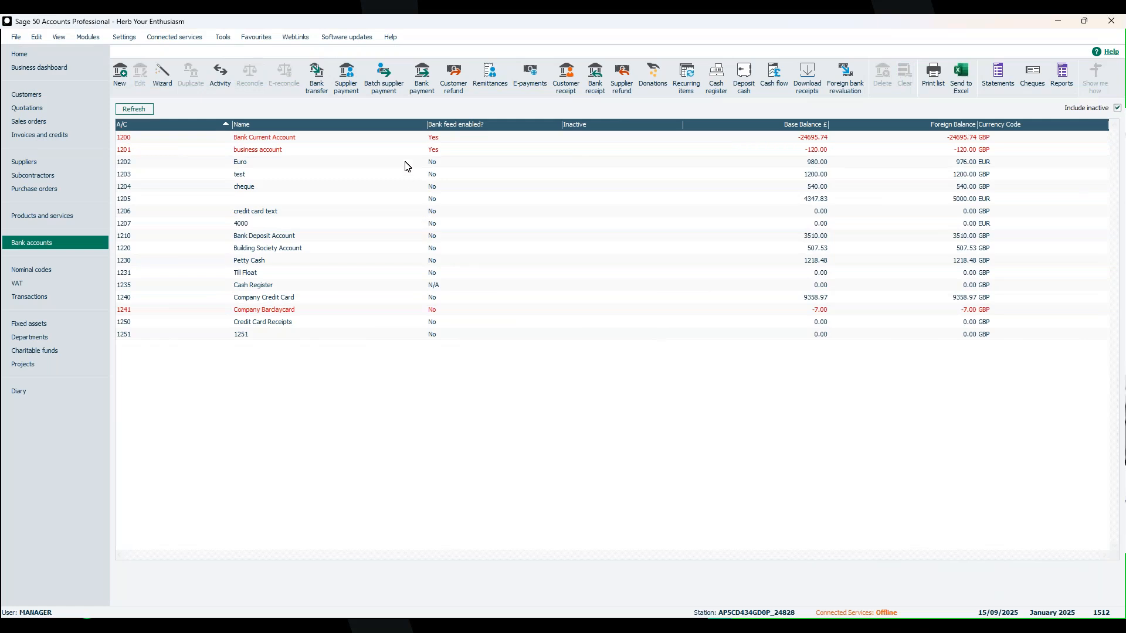
click(422, 79)
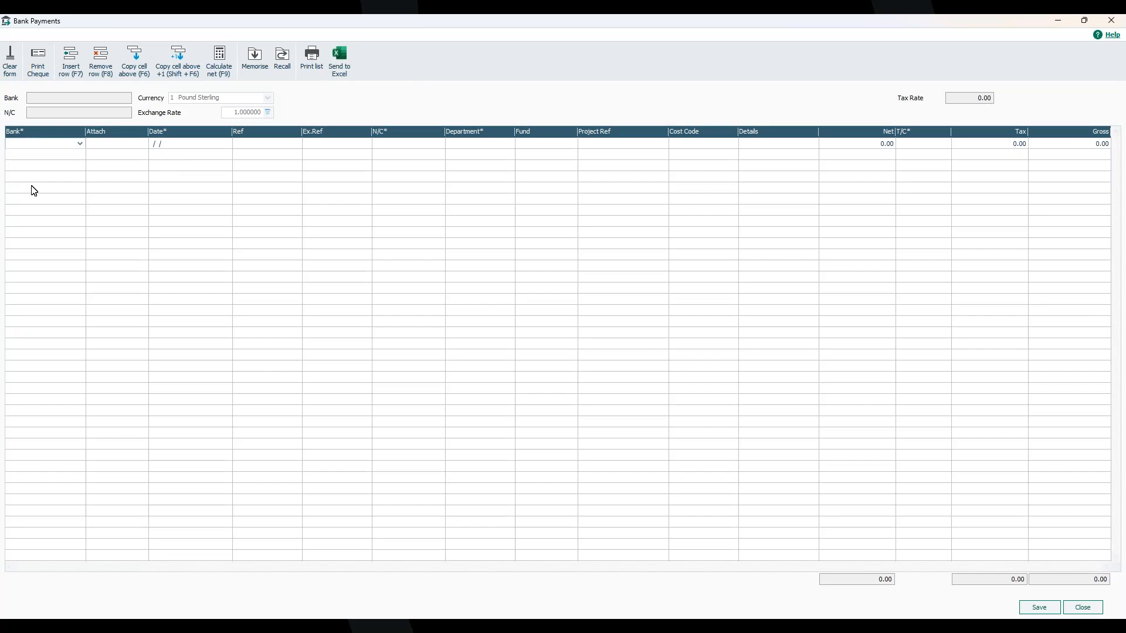
click(80, 143)
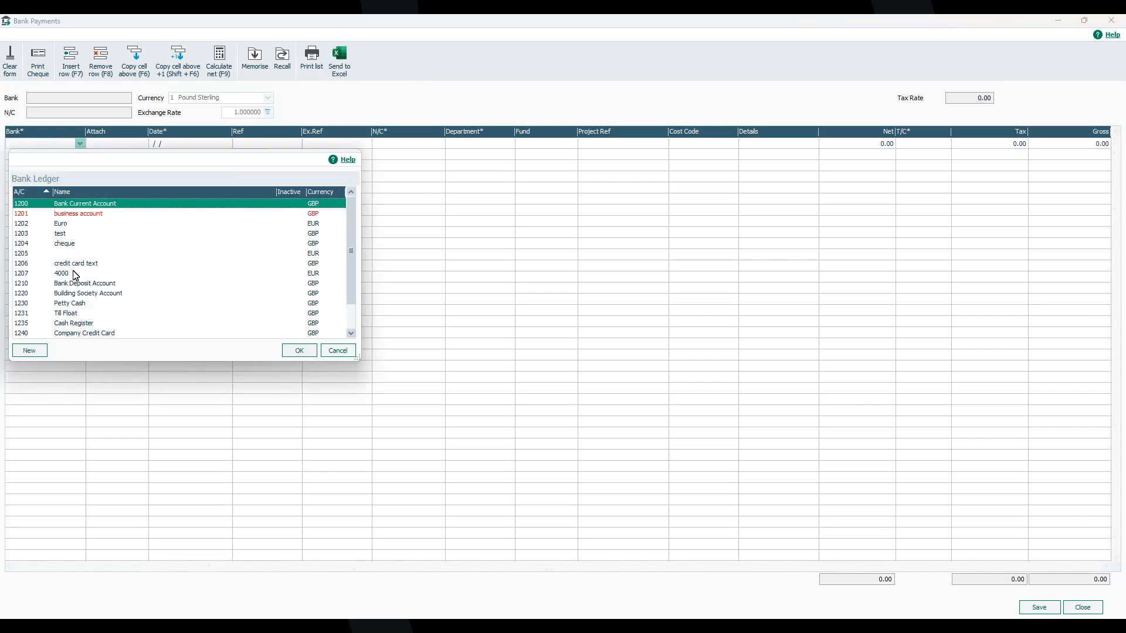
click(298, 351)
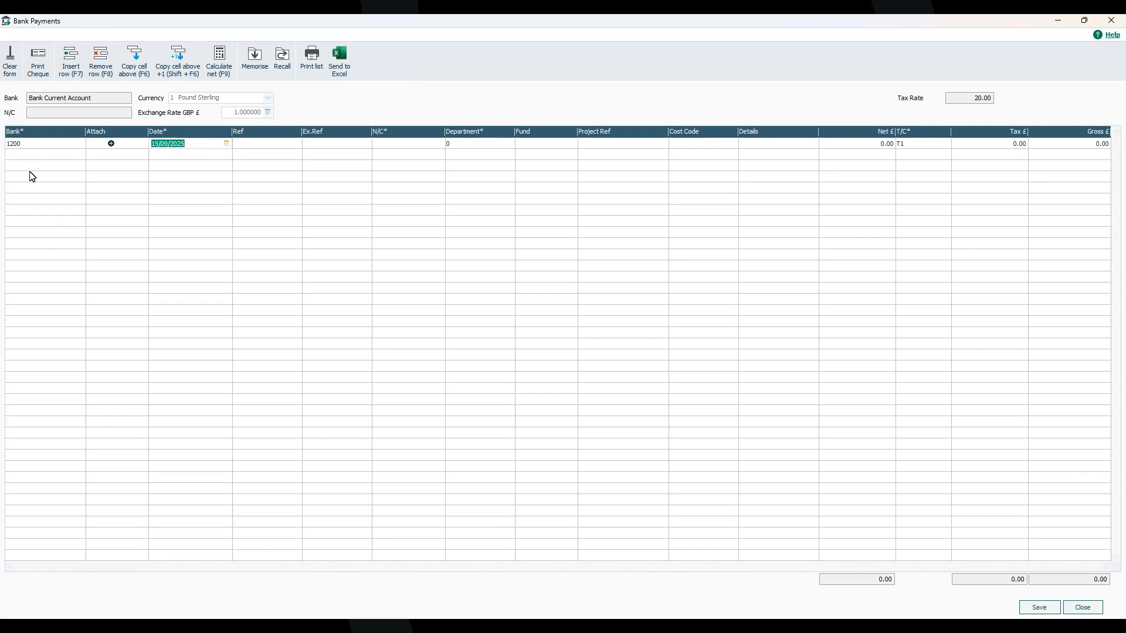
Step: Browse the folders for a supporting document for the payment row and leave the attachment dialog without adding a file
click(112, 144)
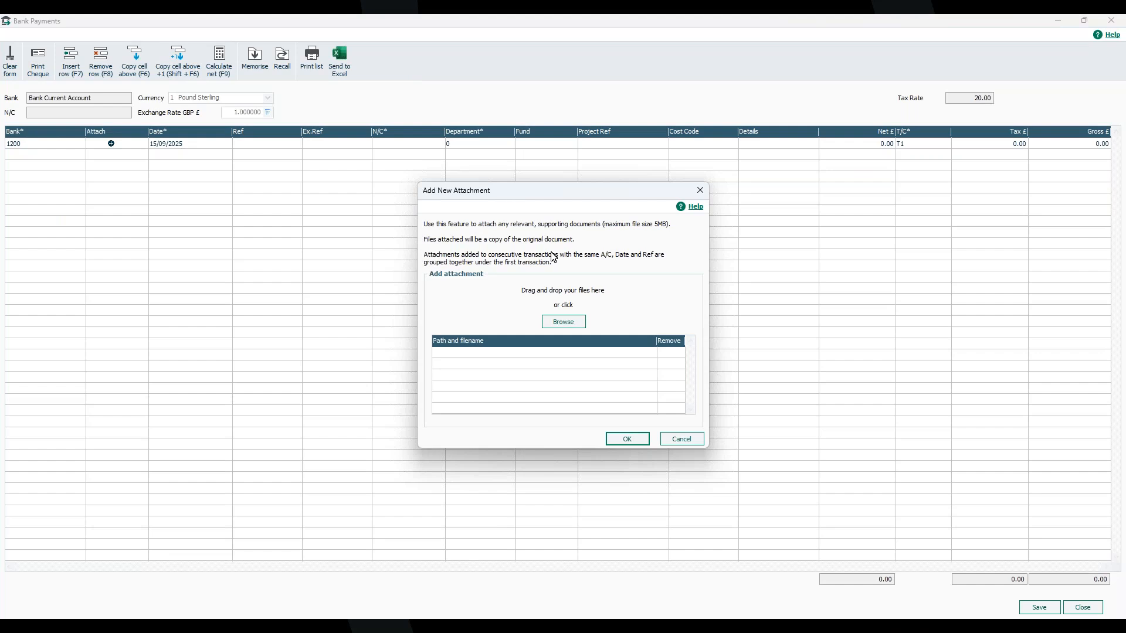
click(564, 323)
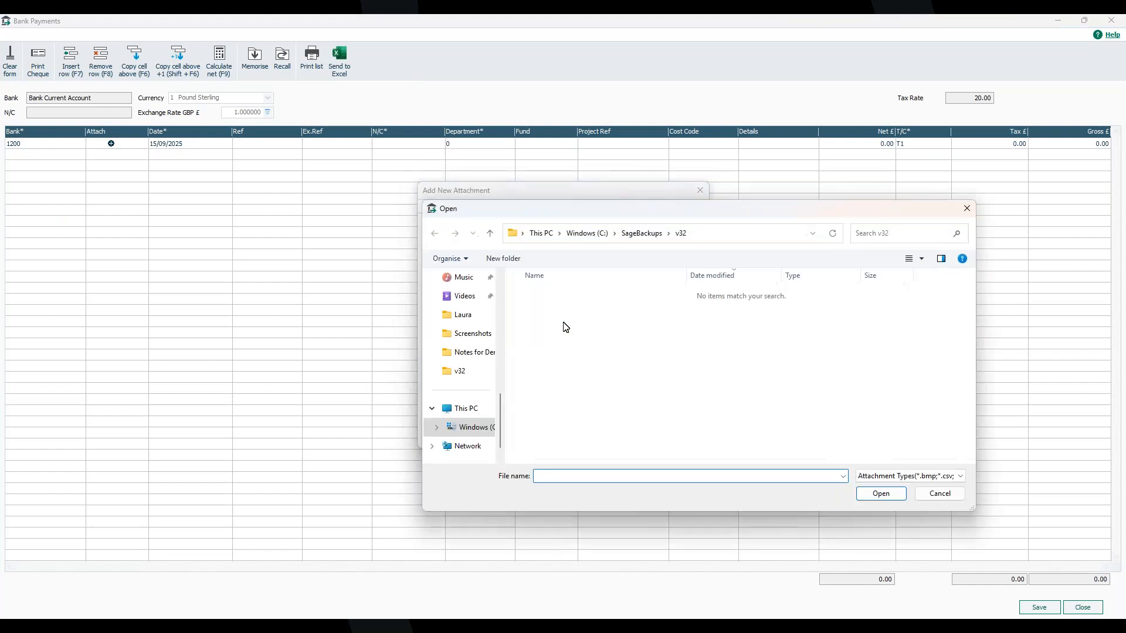
click(461, 320)
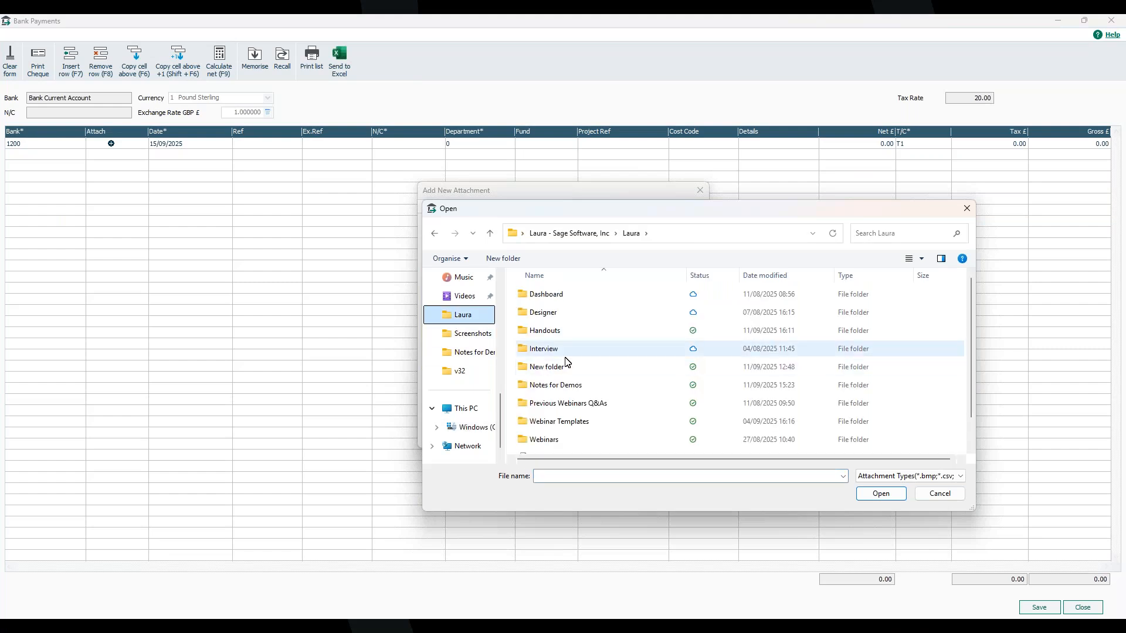
scroll(566, 362, down, 1)
scroll(471, 328, up, 2)
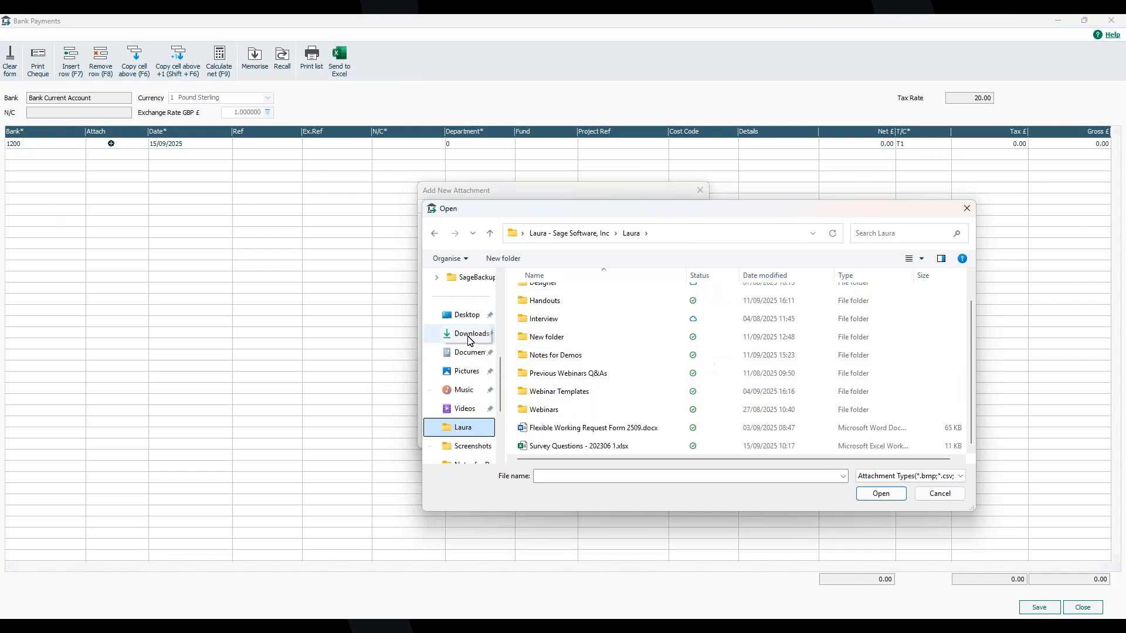
scroll(472, 410, up, 5)
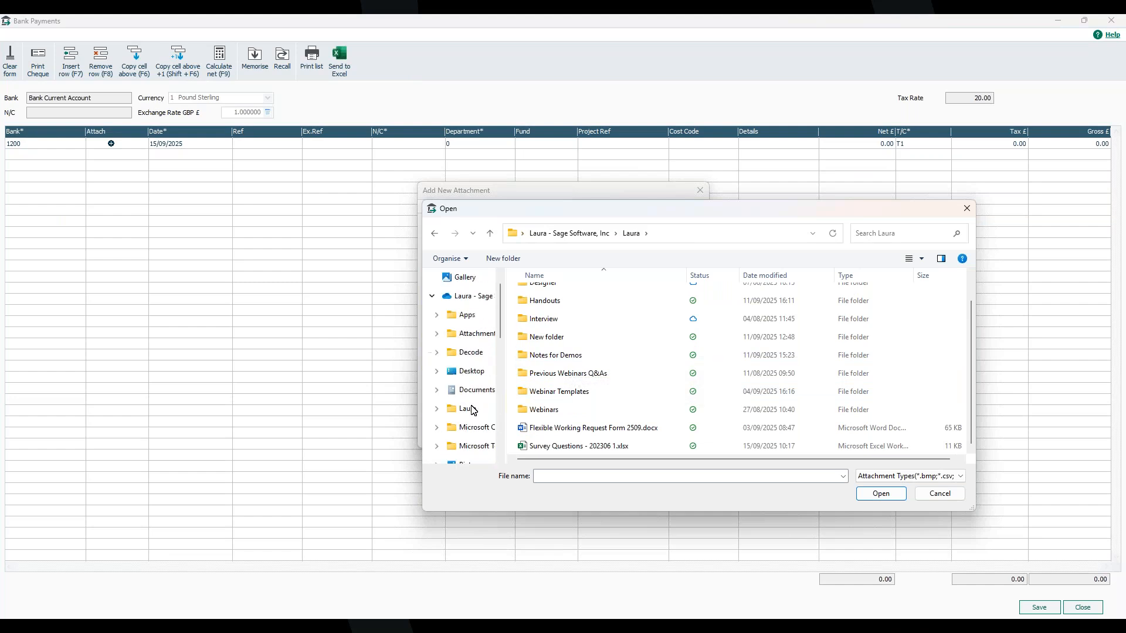
scroll(472, 410, up, 1)
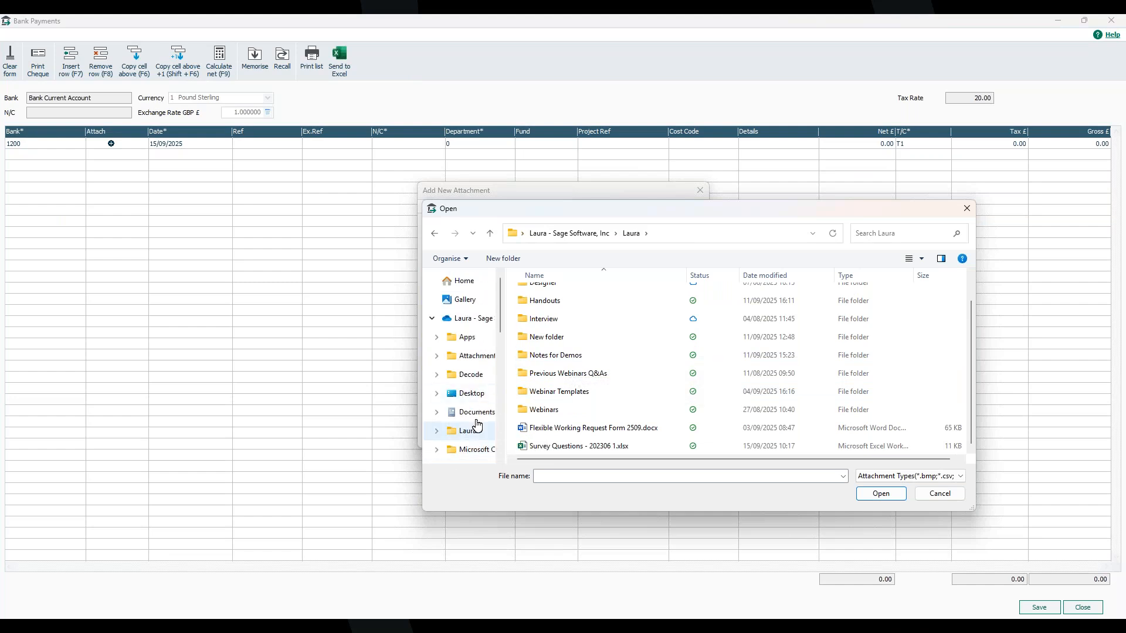
scroll(476, 423, down, 5)
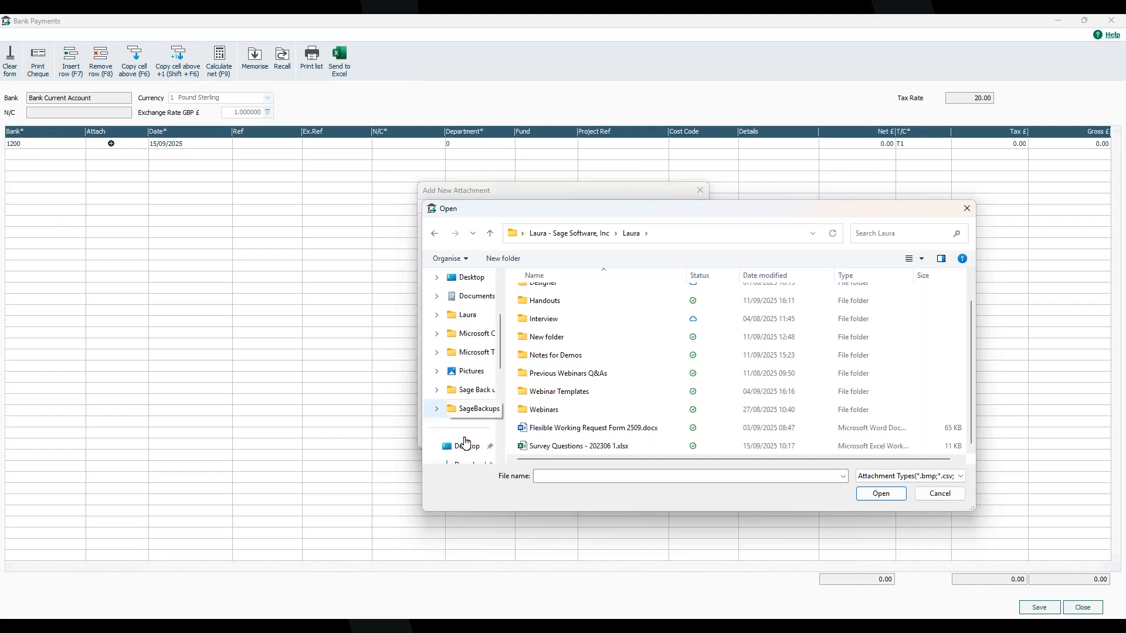
scroll(475, 411, down, 4)
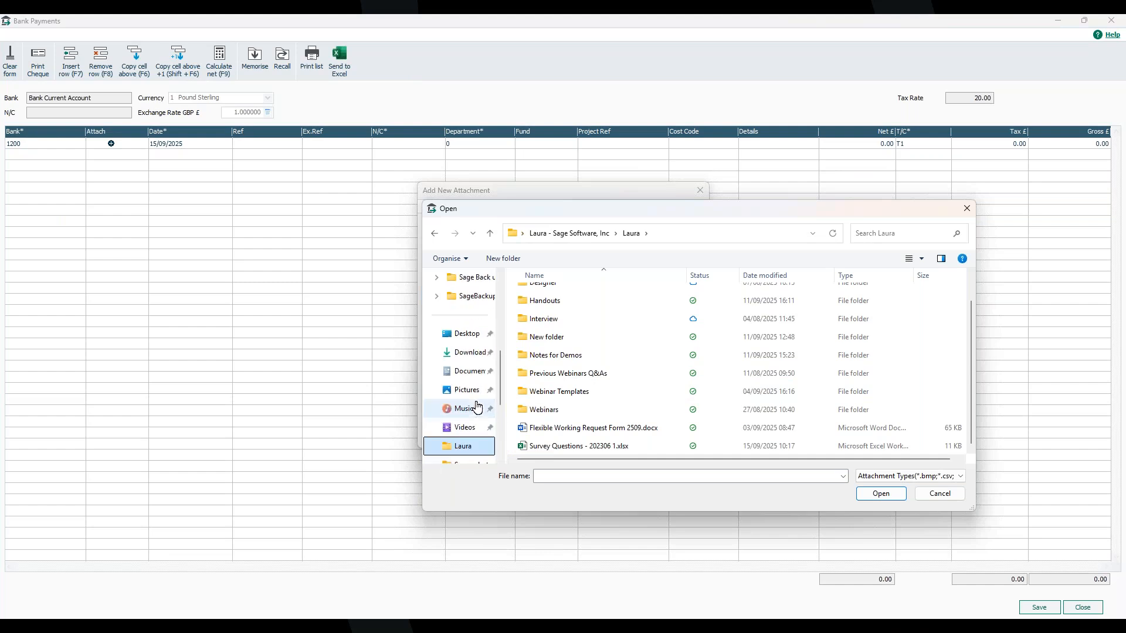
scroll(476, 408, down, 5)
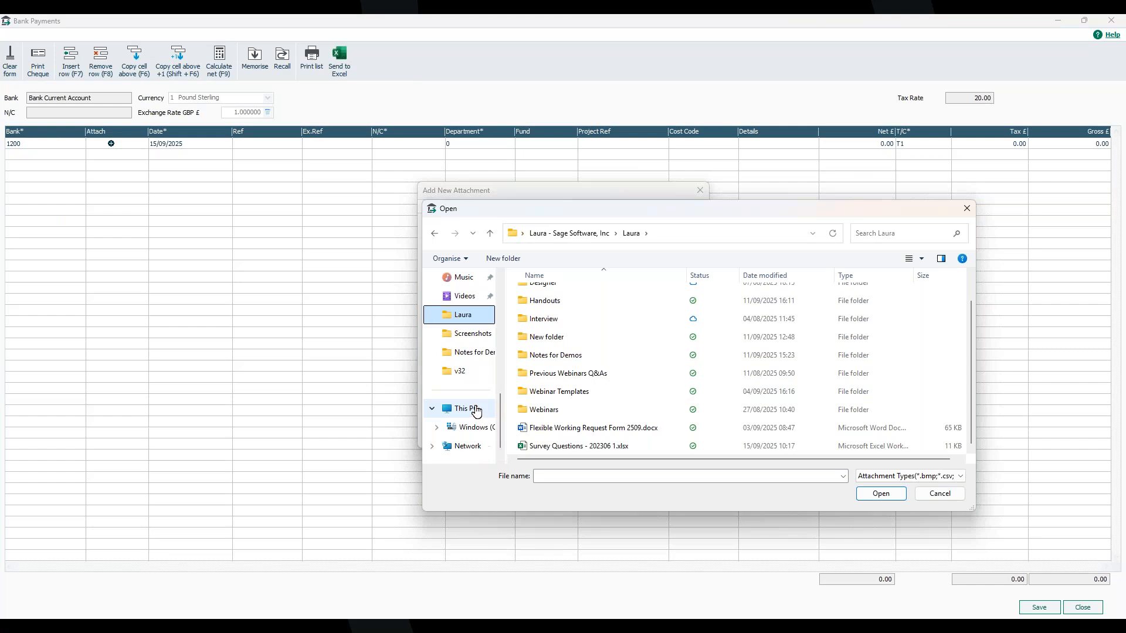
click(966, 209)
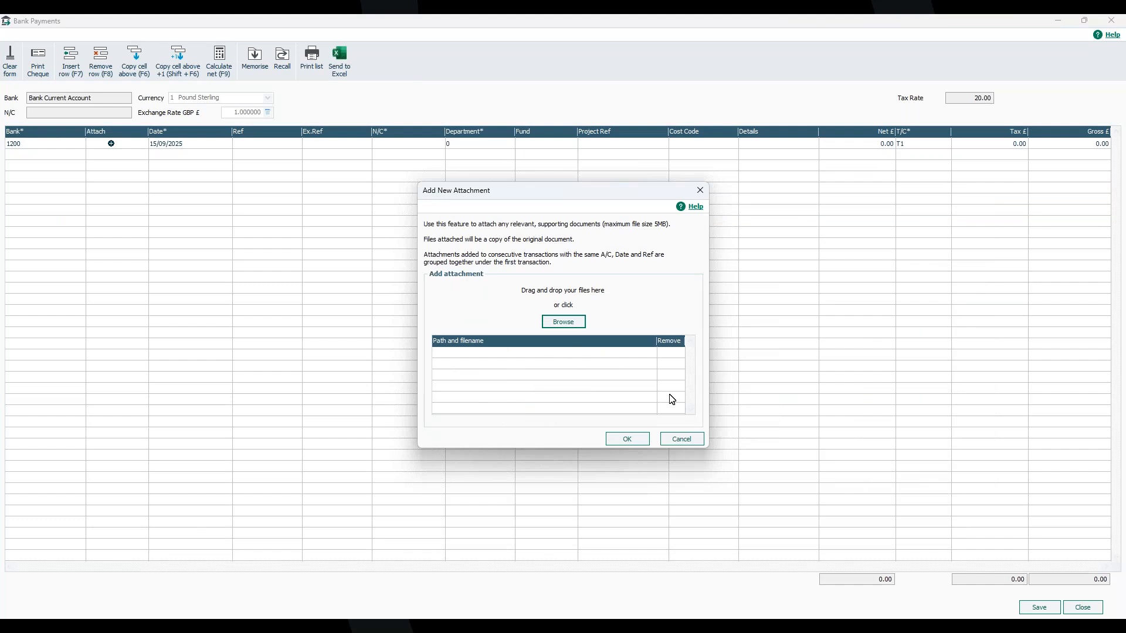
click(627, 440)
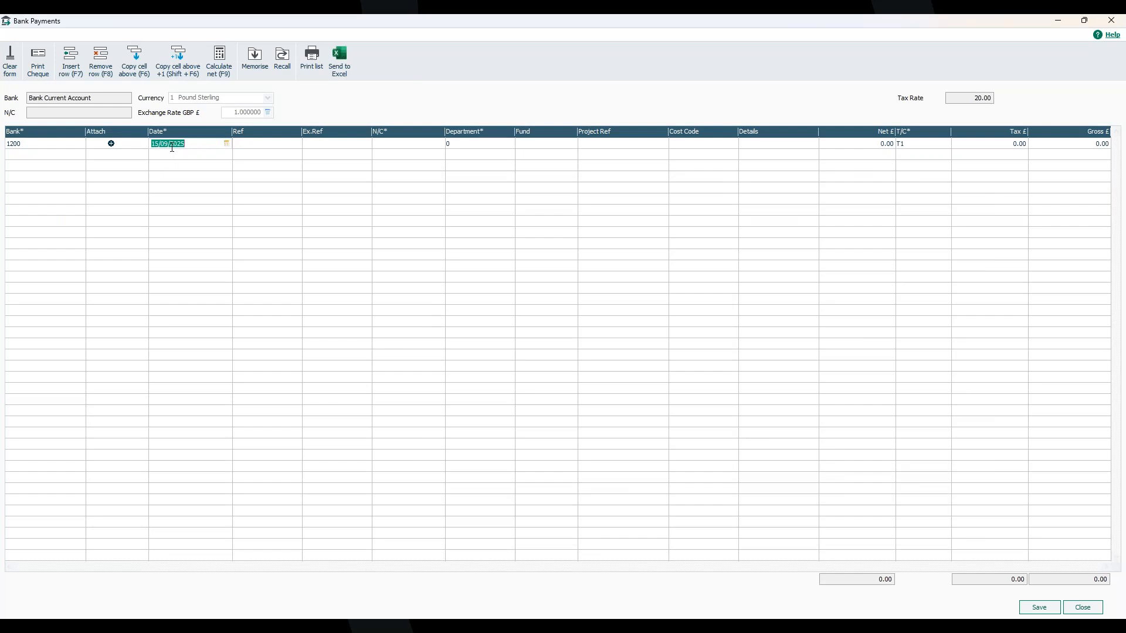
Step: Keep the payment date as 15/09/2025 after checking its calendar and enter 1234 as the reference
click(227, 144)
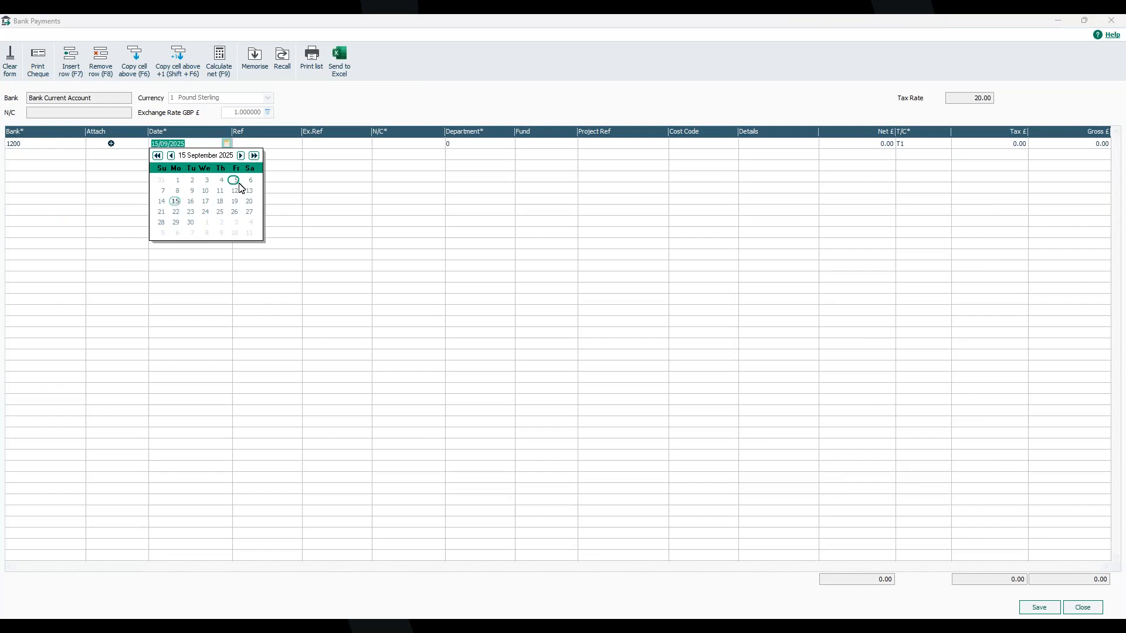
click(267, 146)
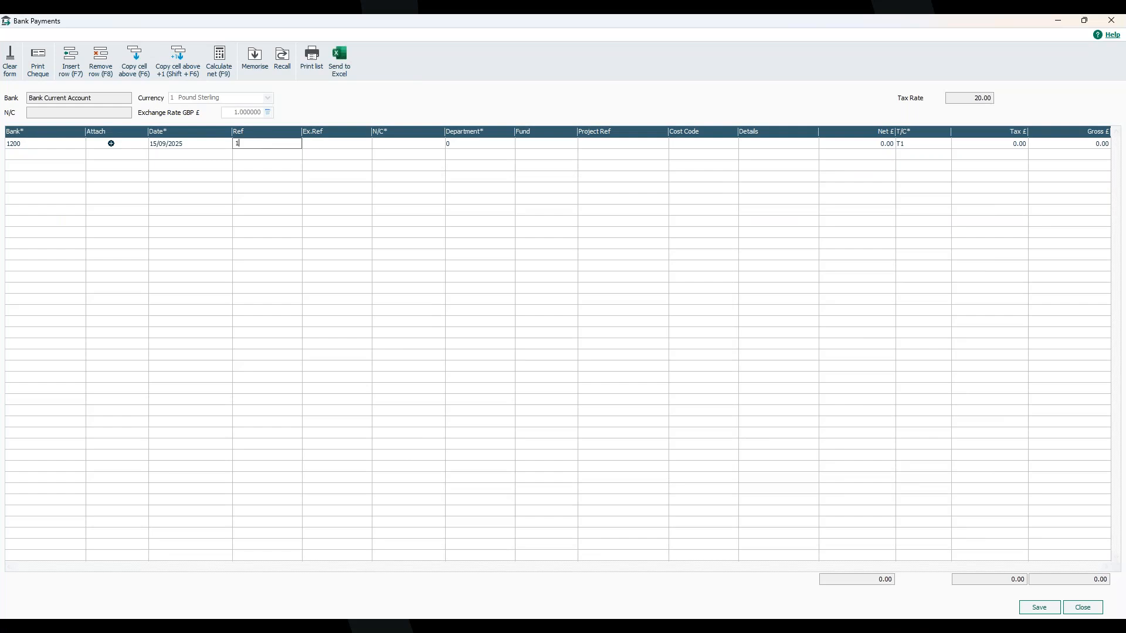
text(234)
click(352, 146)
key(Tab)
Step: Set the payment's nominal code to 0030 Office Equipment by searching for "office", and set its department to 0
click(439, 144)
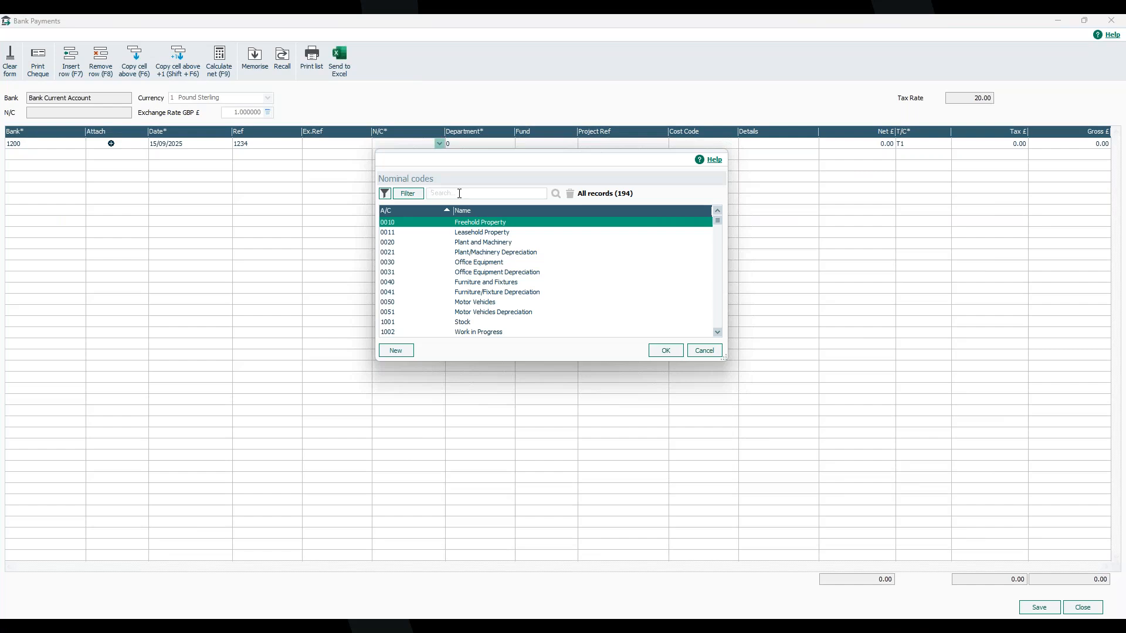
text(office)
key(Return)
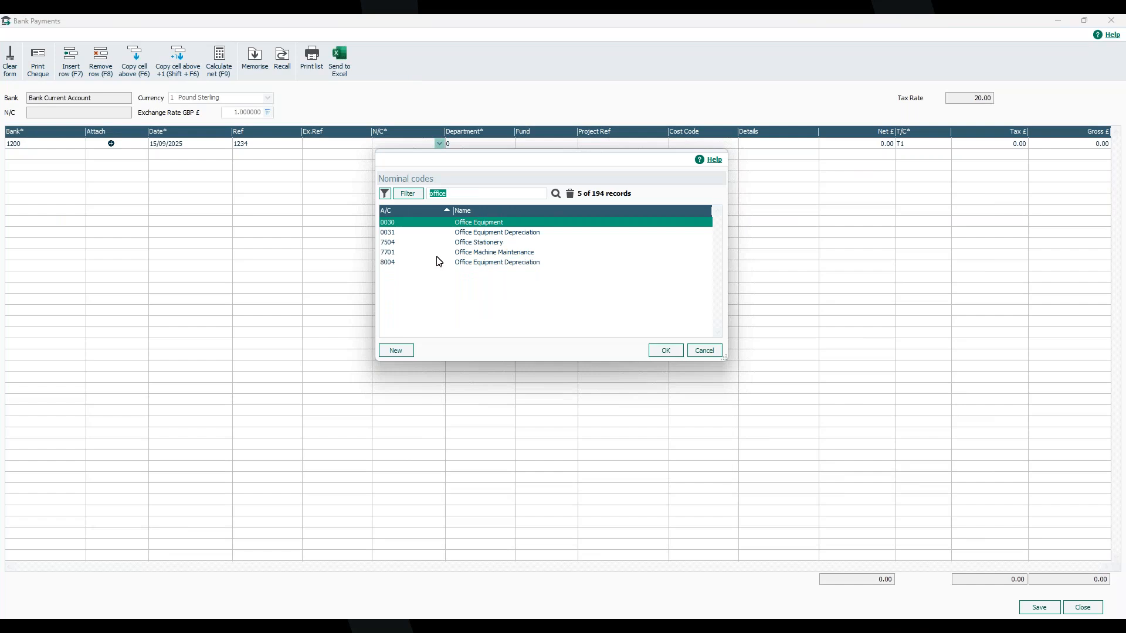
click(477, 225)
click(665, 352)
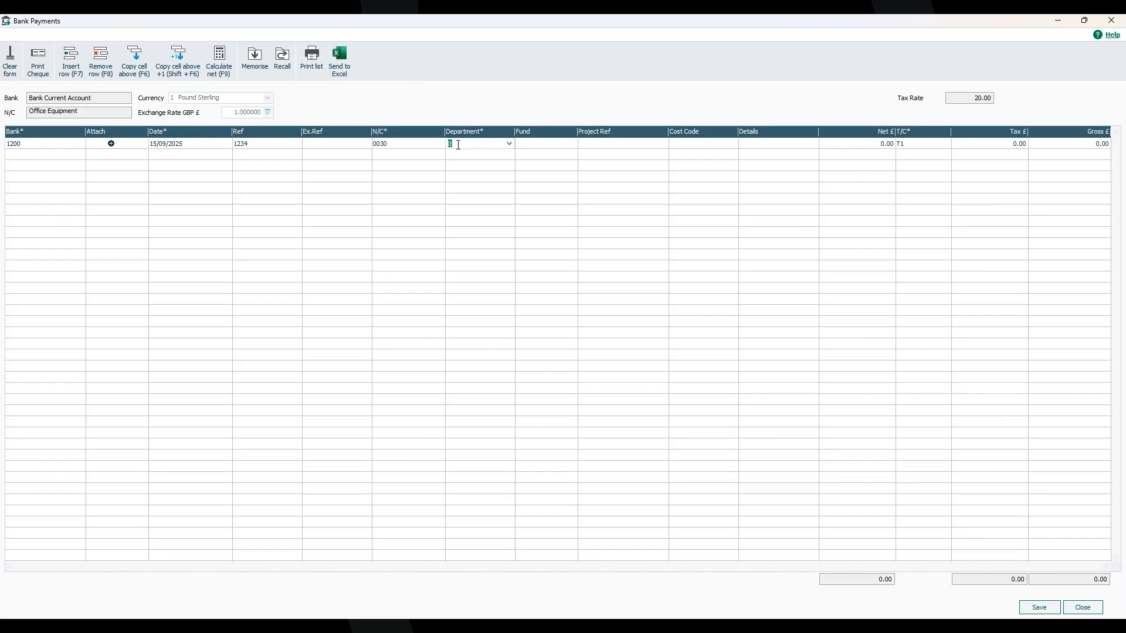
click(509, 143)
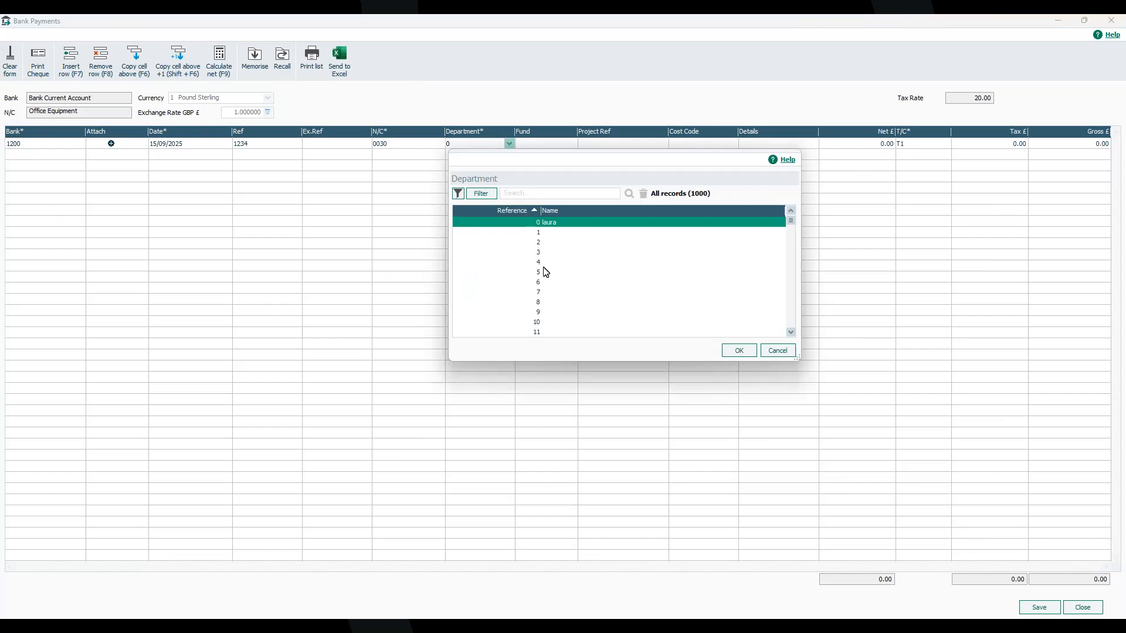
click(737, 350)
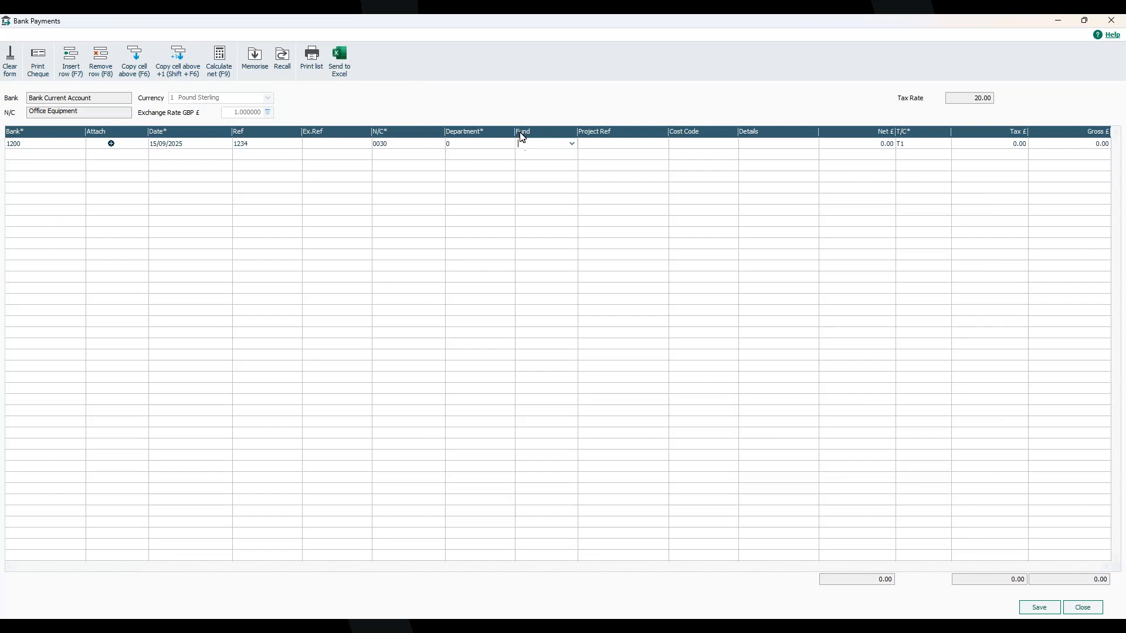
Step: Hide the Fund column from the bank payment grid and restore it
right_click(548, 134)
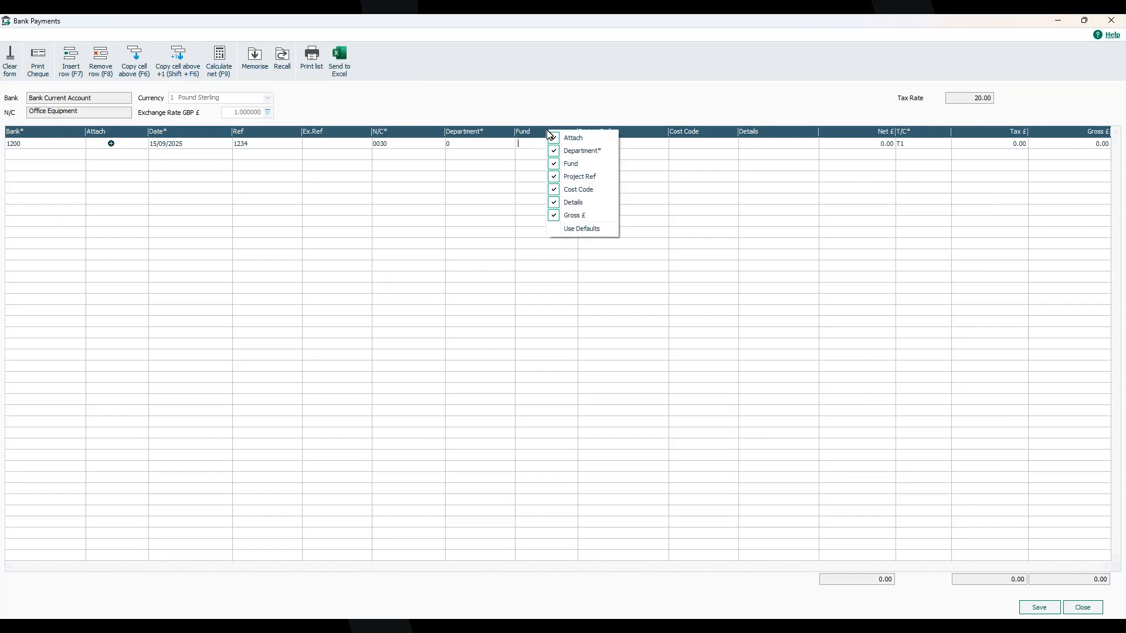
click(587, 166)
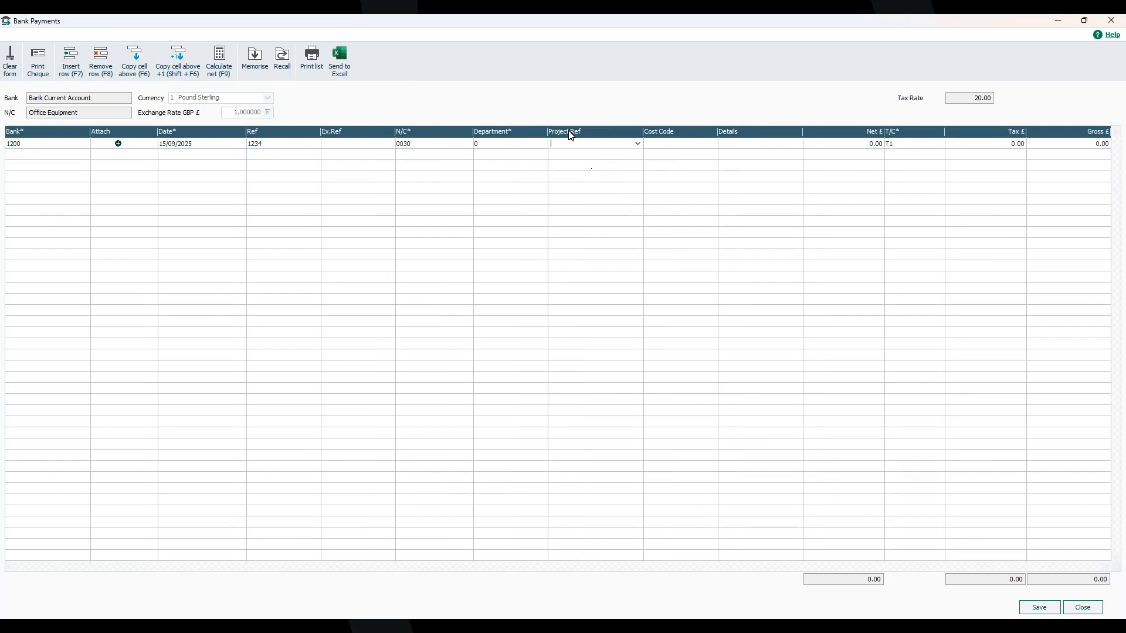
right_click(528, 135)
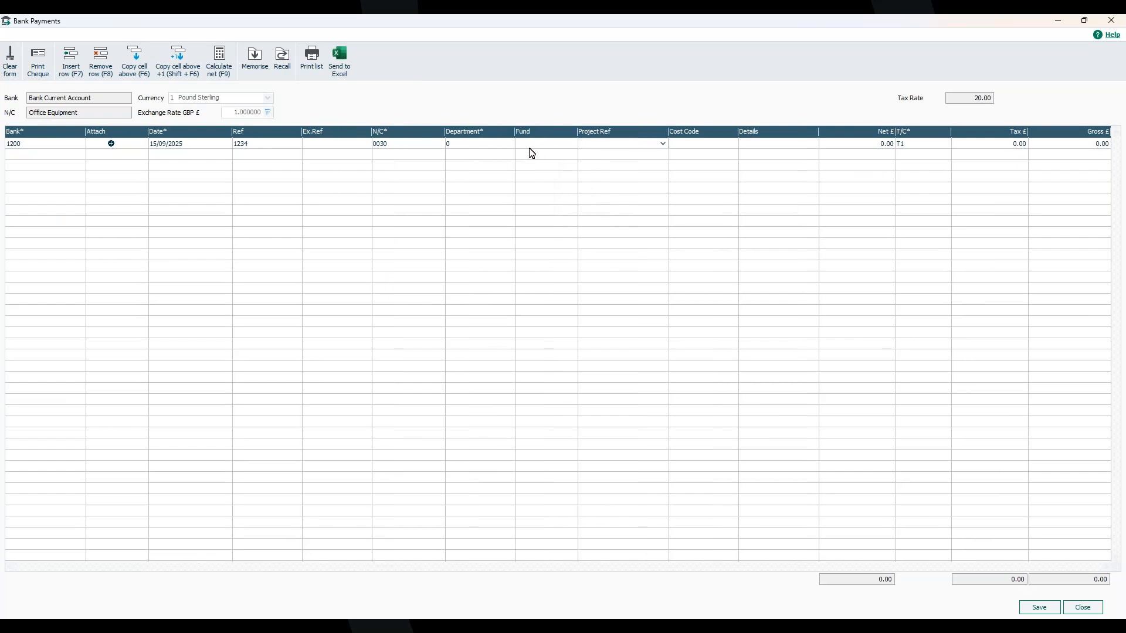
Step: Leave the payment's project reference and cost code blank and enter "Office equipment" as its details
click(704, 150)
click(631, 146)
key(Tab)
click(763, 150)
text(Offie equipmen)
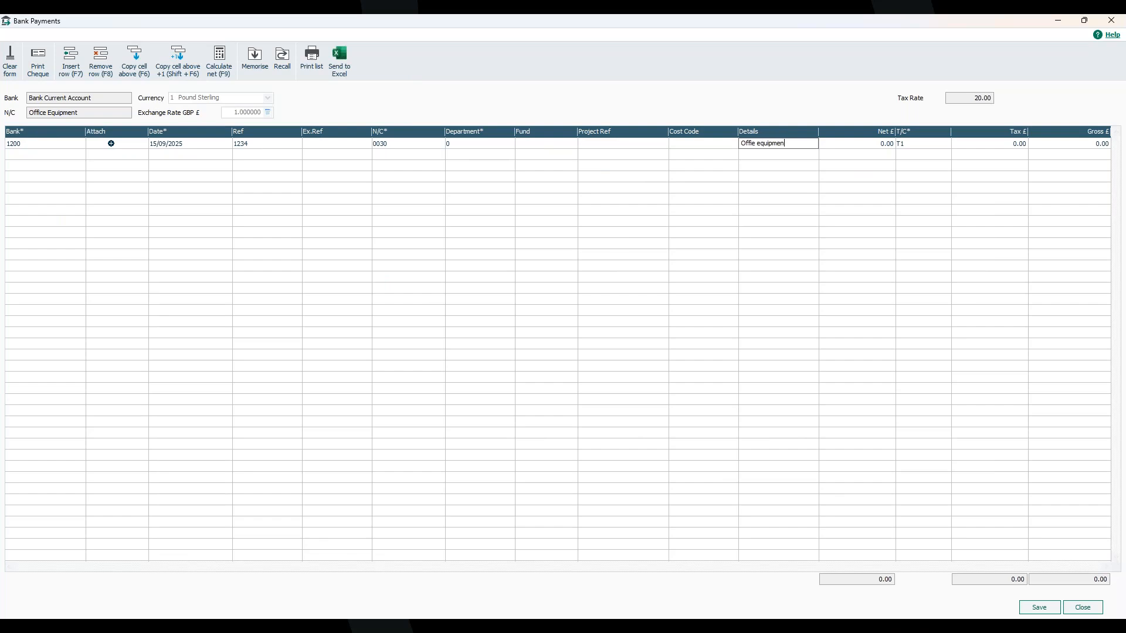
text(t)
key(Tab)
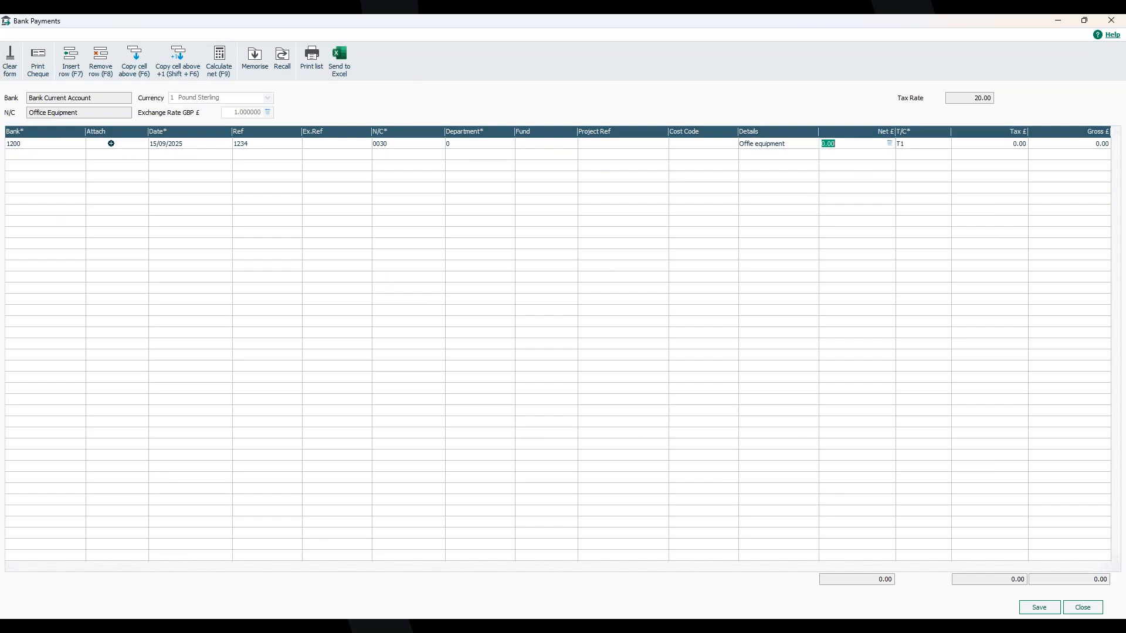
click(755, 151)
click(755, 151)
text(c)
Step: Enter 500 as the office equipment amount and calculate its net and VAT split, keeping tax code T1
click(857, 148)
text(500)
click(221, 58)
click(930, 151)
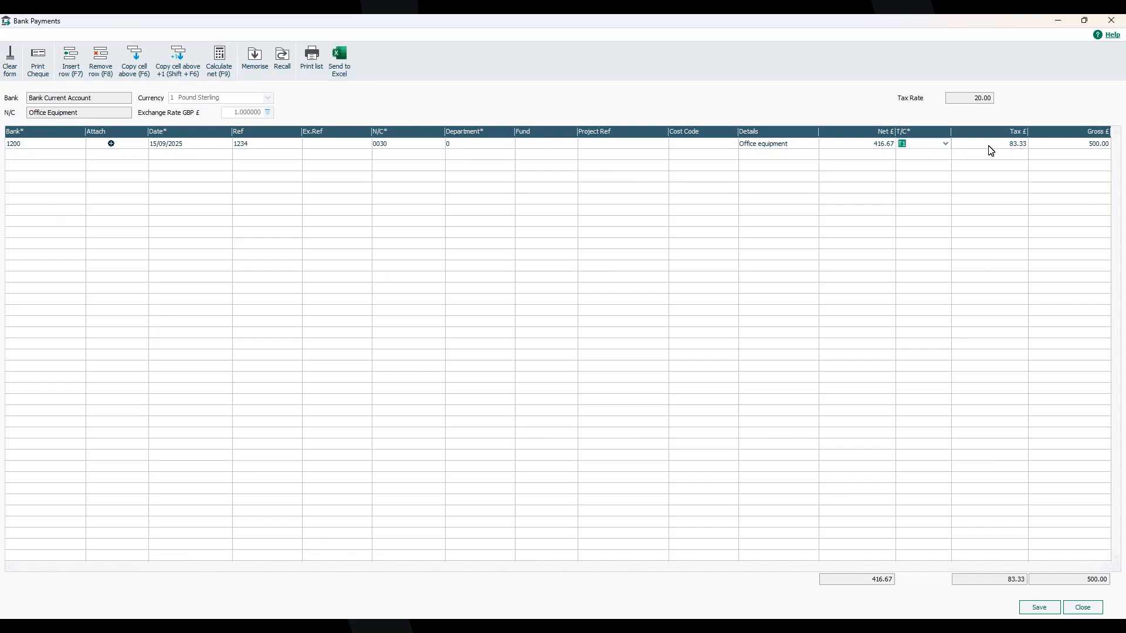
key(Tab)
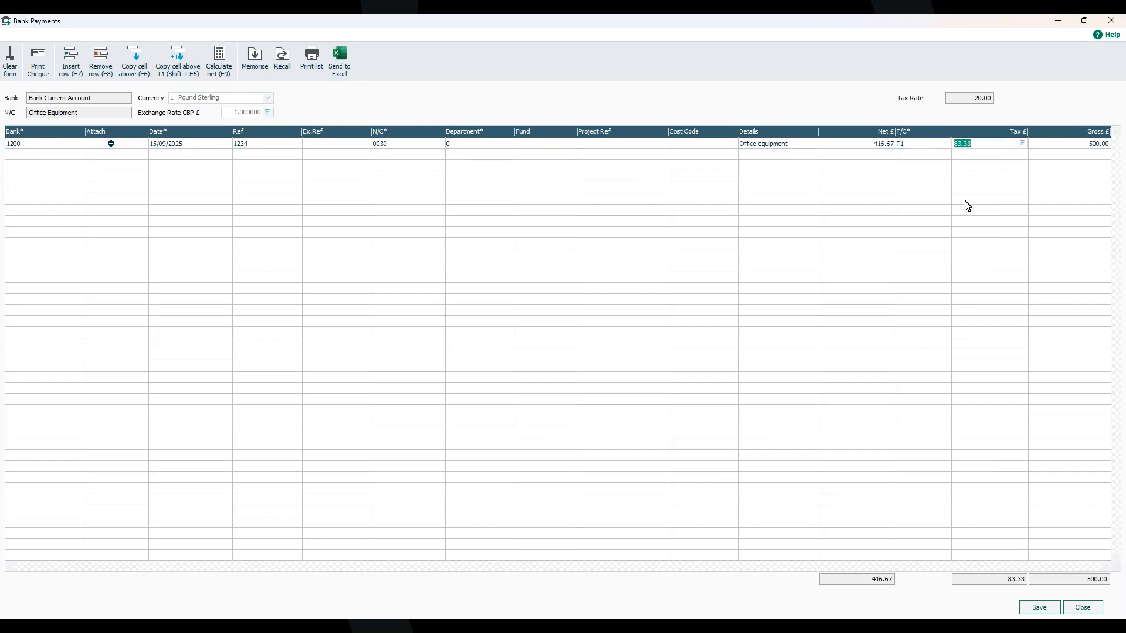
key(Tab)
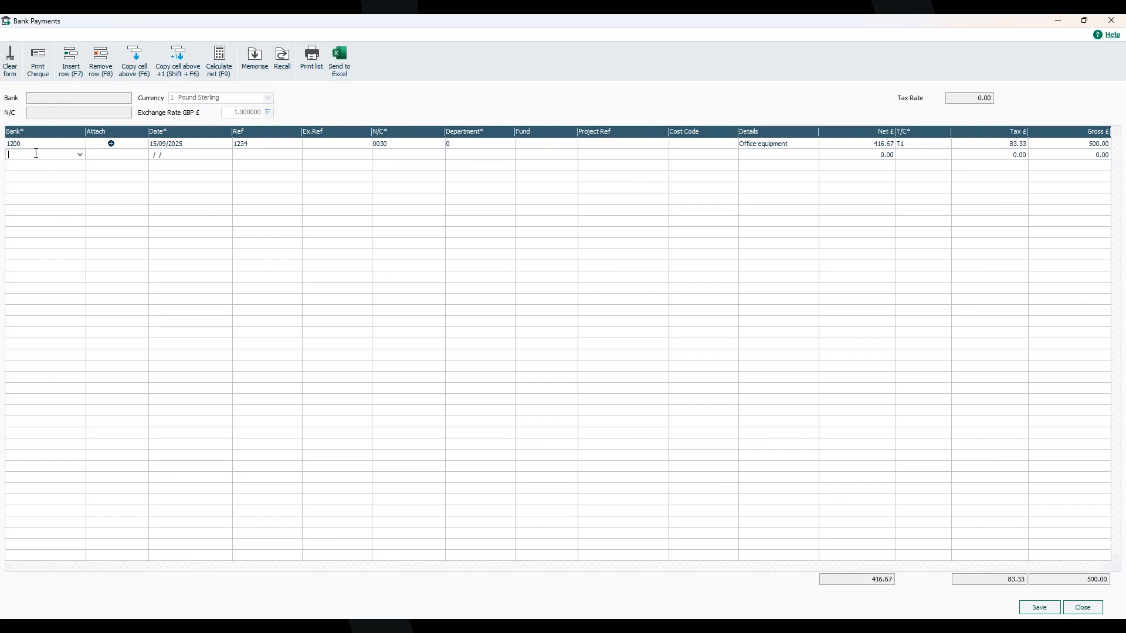
Step: Start a second payment row with the bank copied from above and set its nominal code to 7300 Fuel and Oil by searching for "fuel"
click(135, 55)
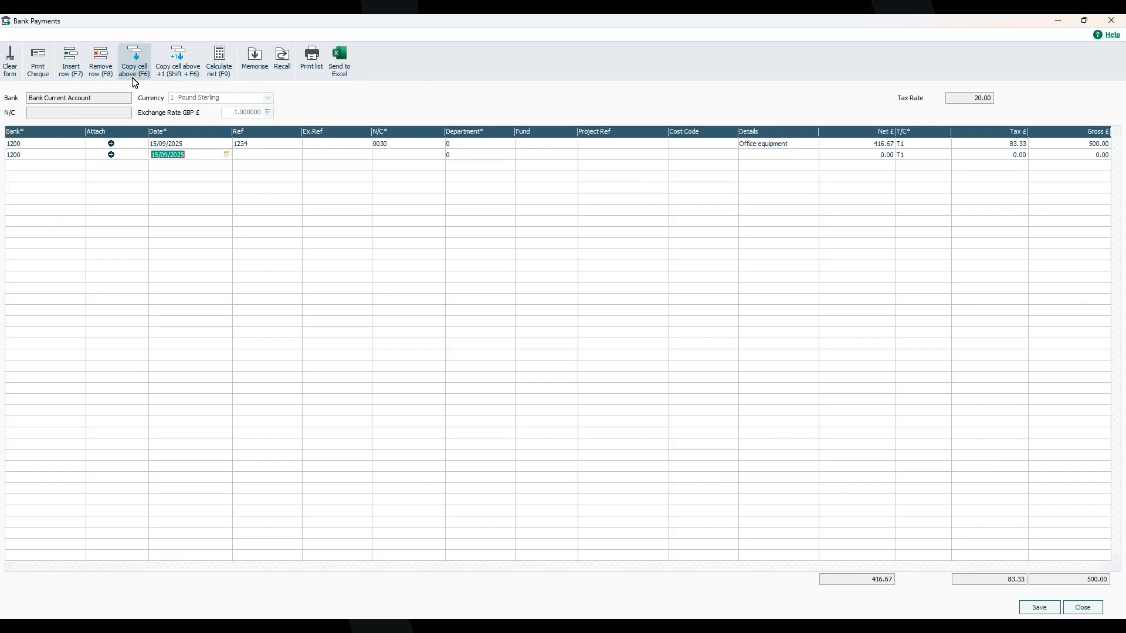
key(Tab)
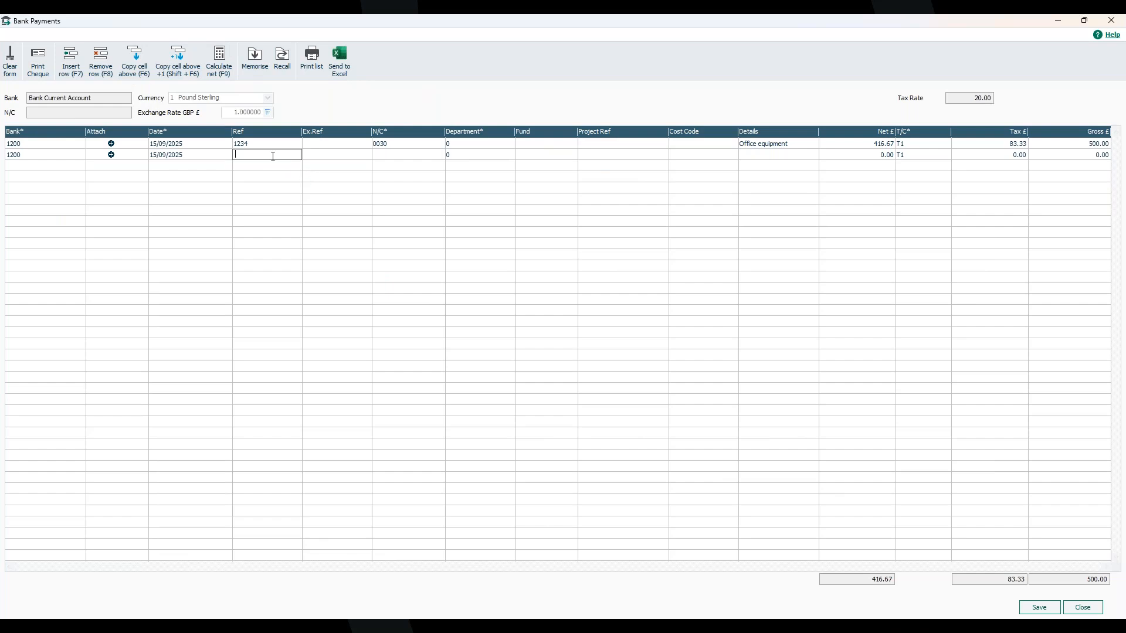
key(Tab)
key(Tab)
click(439, 156)
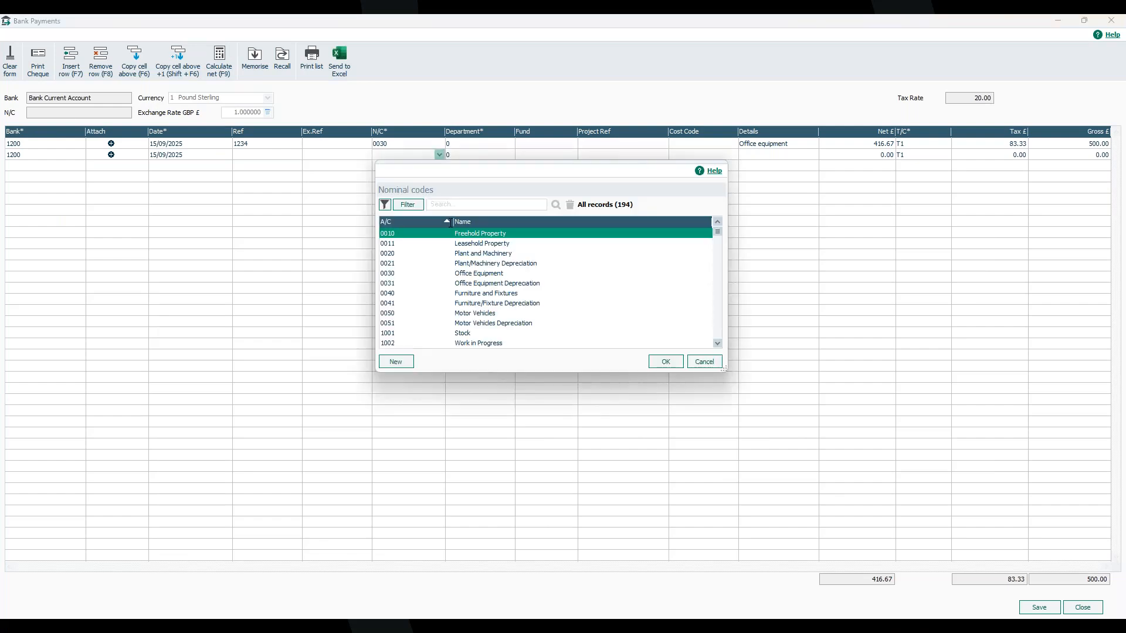
text(fuel)
key(Return)
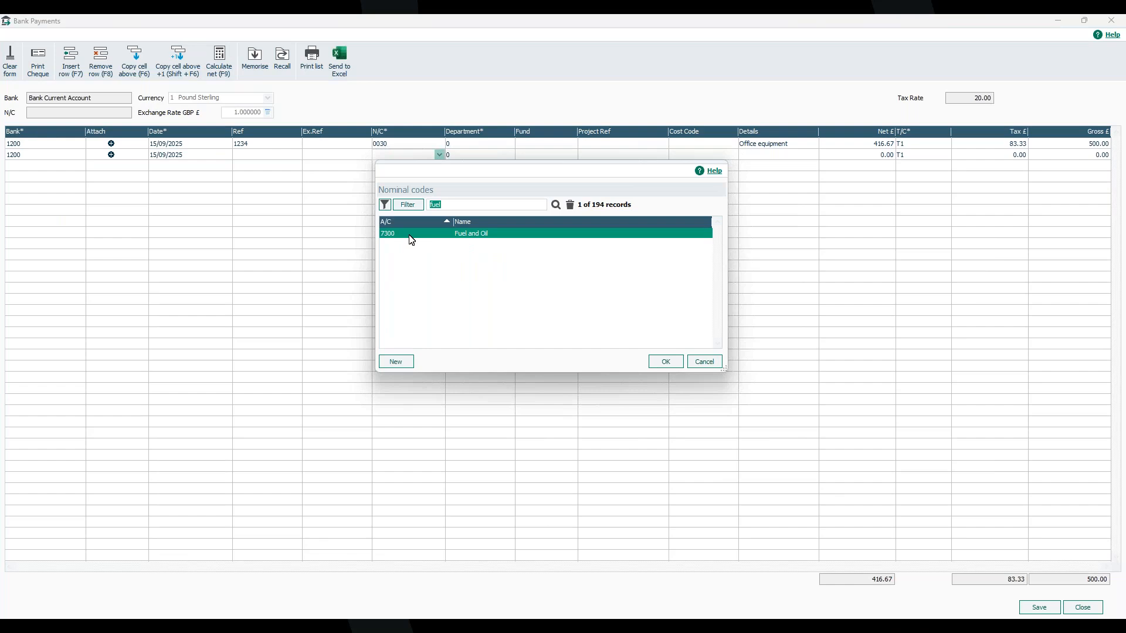
click(666, 362)
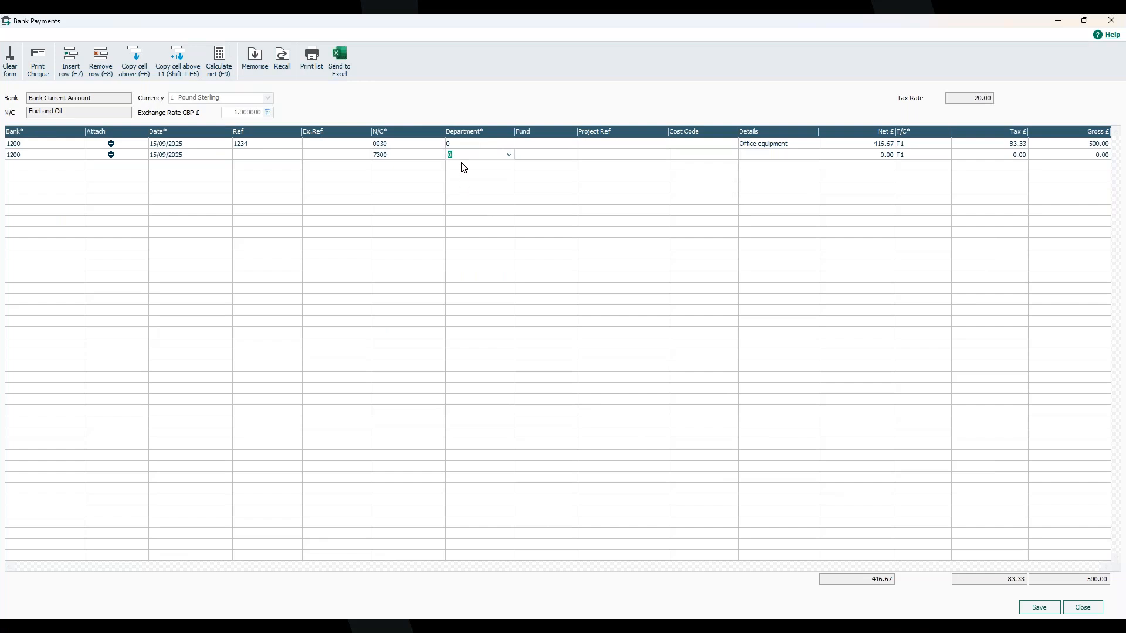
Step: Enter "Fuel" as the second row's details and 50 as its amount, calculating the net with tax code T1
key(Tab)
key(Tab)
key(Tab)
key(Tab)
text(Fuel)
key(Tab)
text(5)
key(F9)
key(Tab)
key(Tab)
key(Tab)
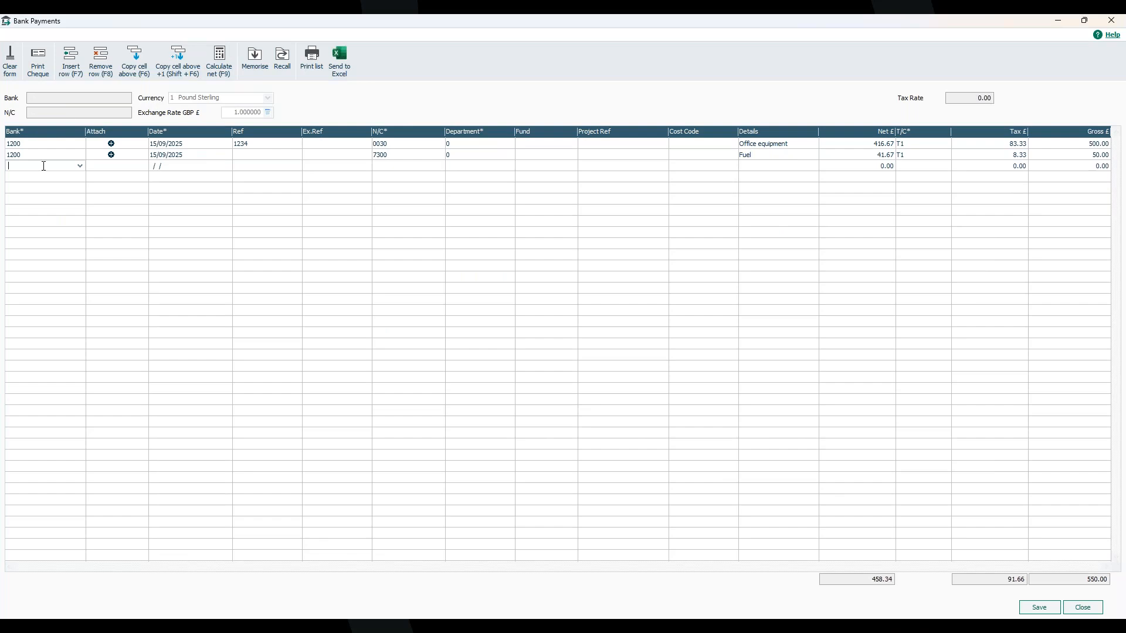
Step: Start a third row with the bank and date copied from above, and choose nominal code 0040 Furniture and Fixtures by searching for "furn"
key(F6)
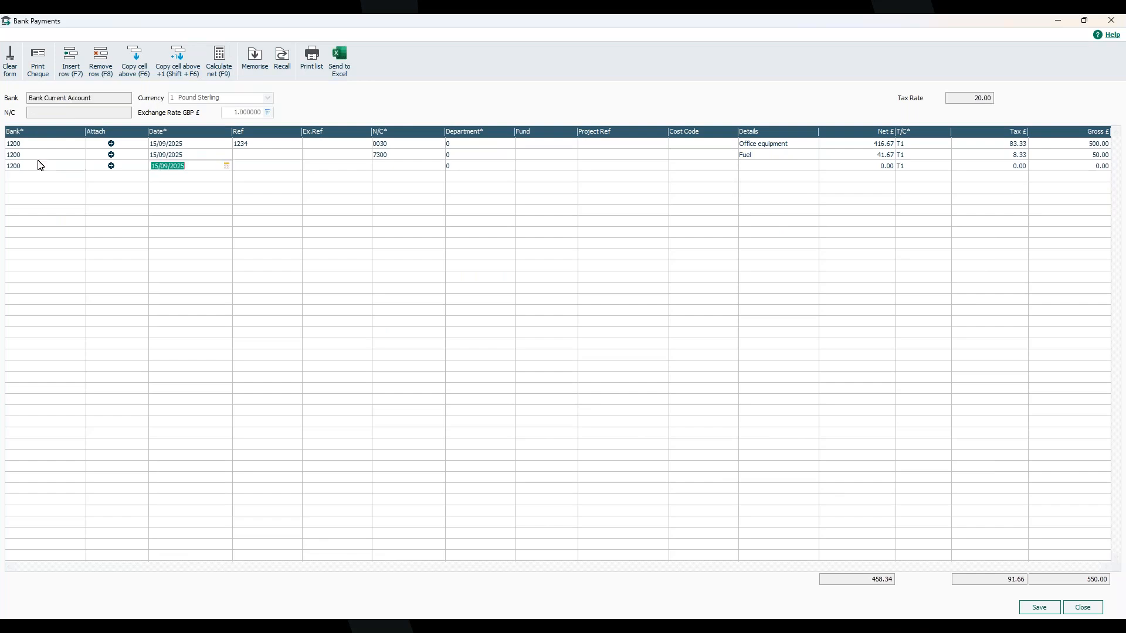
click(134, 54)
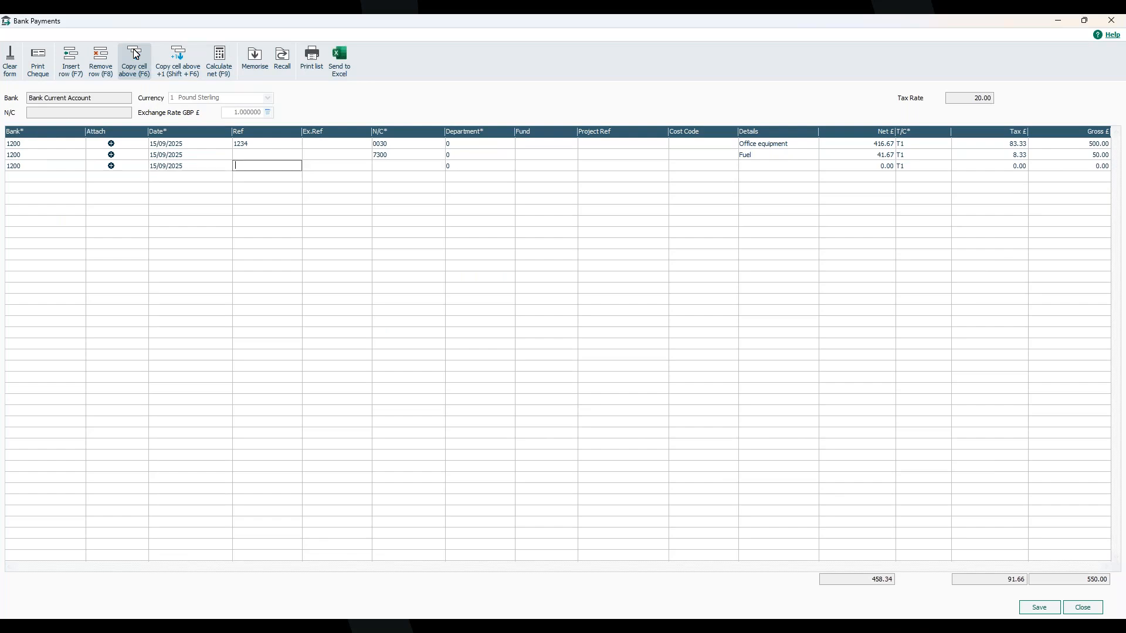
click(134, 54)
click(135, 54)
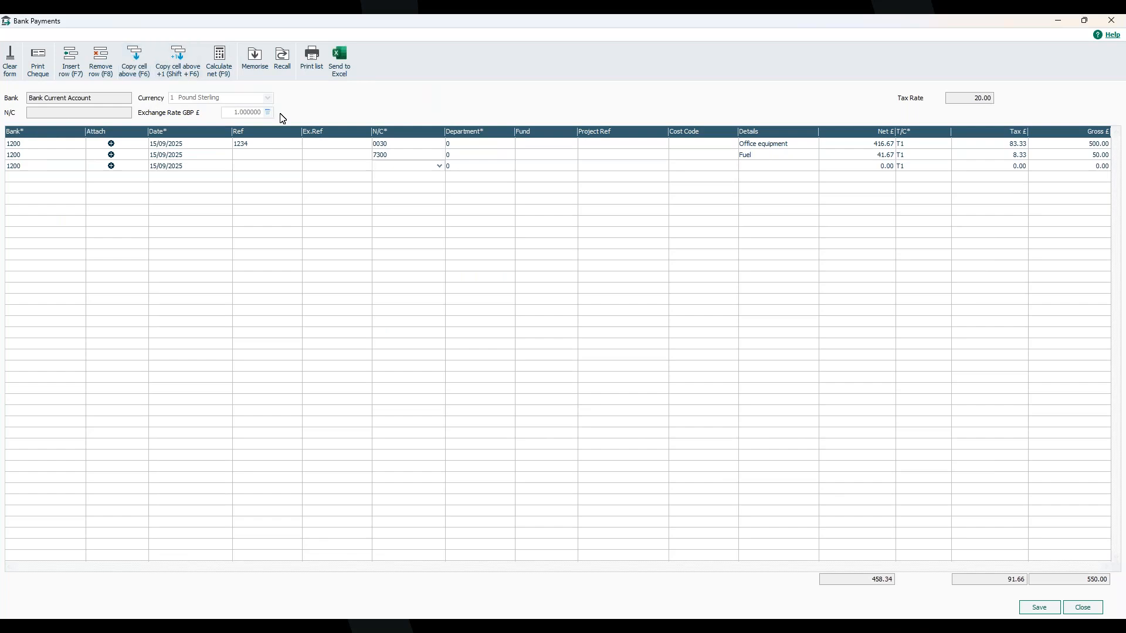
click(439, 167)
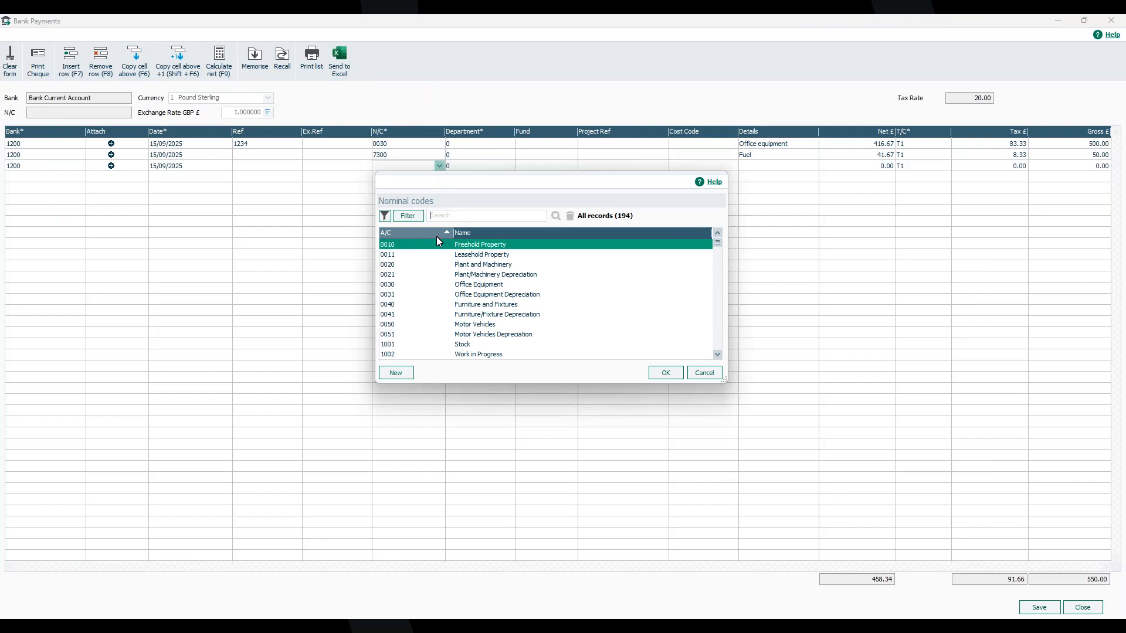
text(furn)
key(Return)
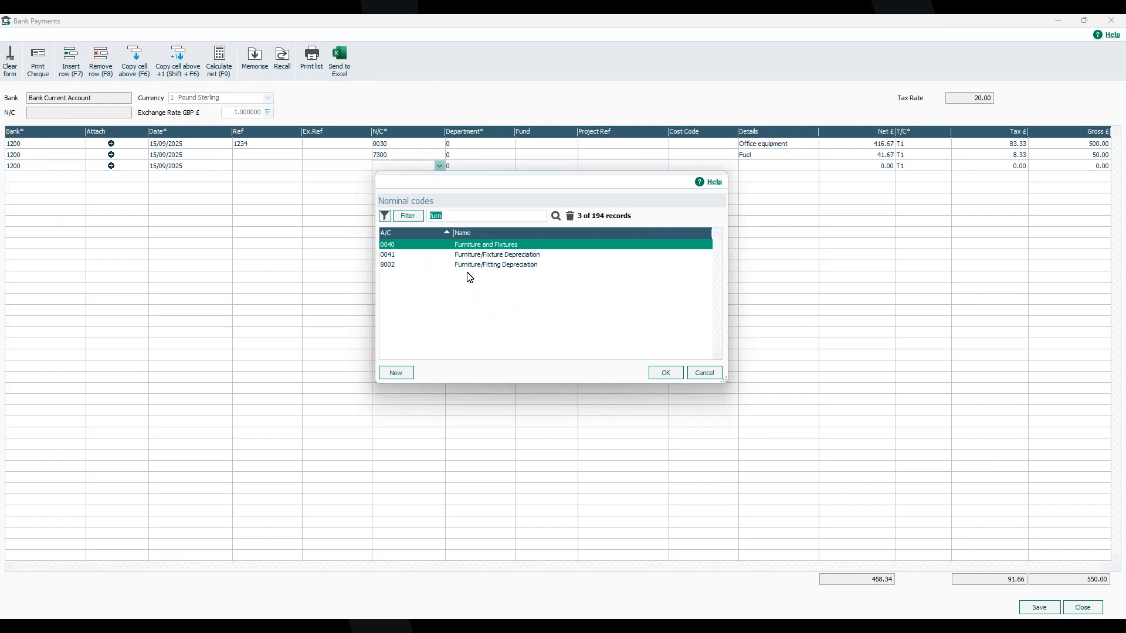
click(468, 245)
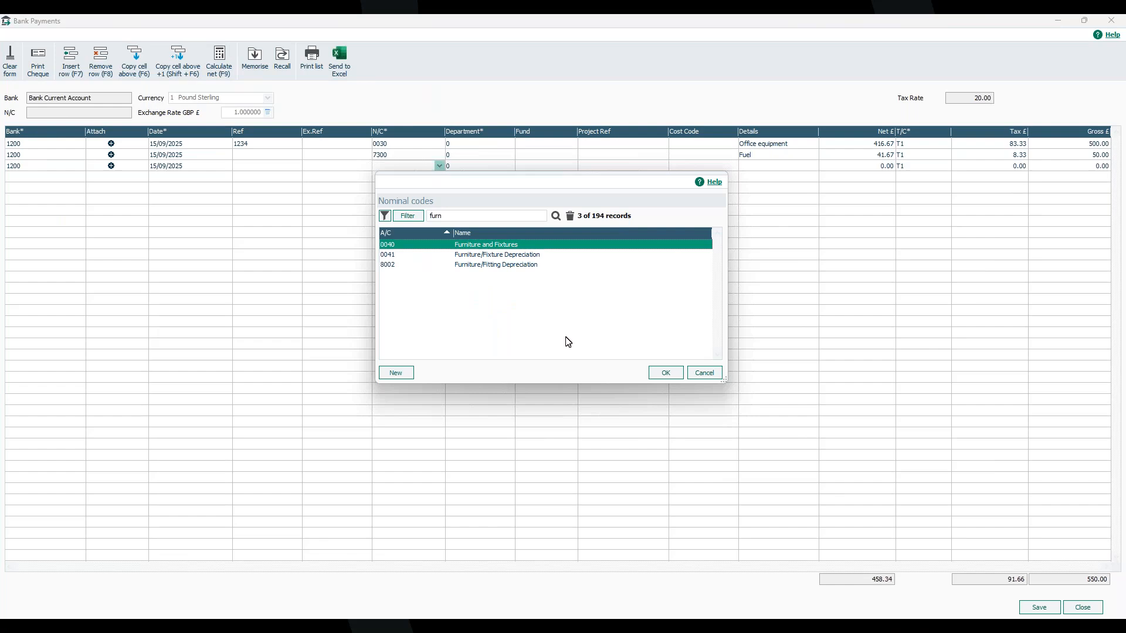
click(664, 374)
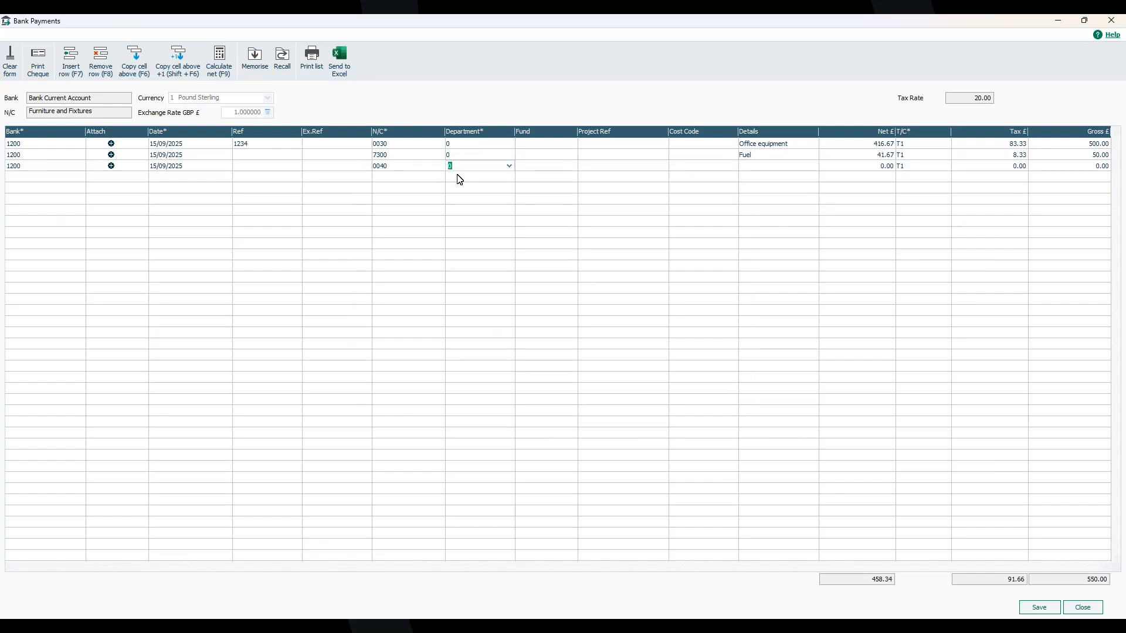
Step: Leave the third row's fund, project and cost code blank and enter "Office chairs" as its details
click(518, 166)
key(Tab)
key(Tab)
key(Tab)
text(Offie chairs)
click(752, 165)
text(c)
key(Tab)
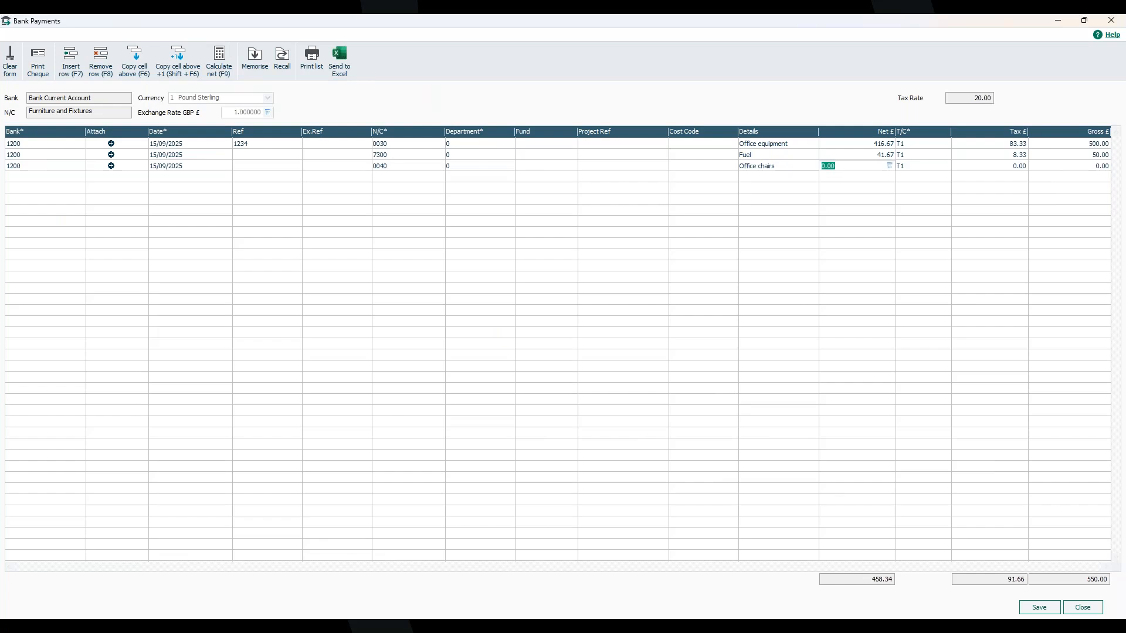
Step: Enter 200 as the office chairs amount and calculate its net and VAT split, keeping tax code T1
text(2)
text(00)
click(220, 59)
key(Tab)
key(Tab)
key(Tab)
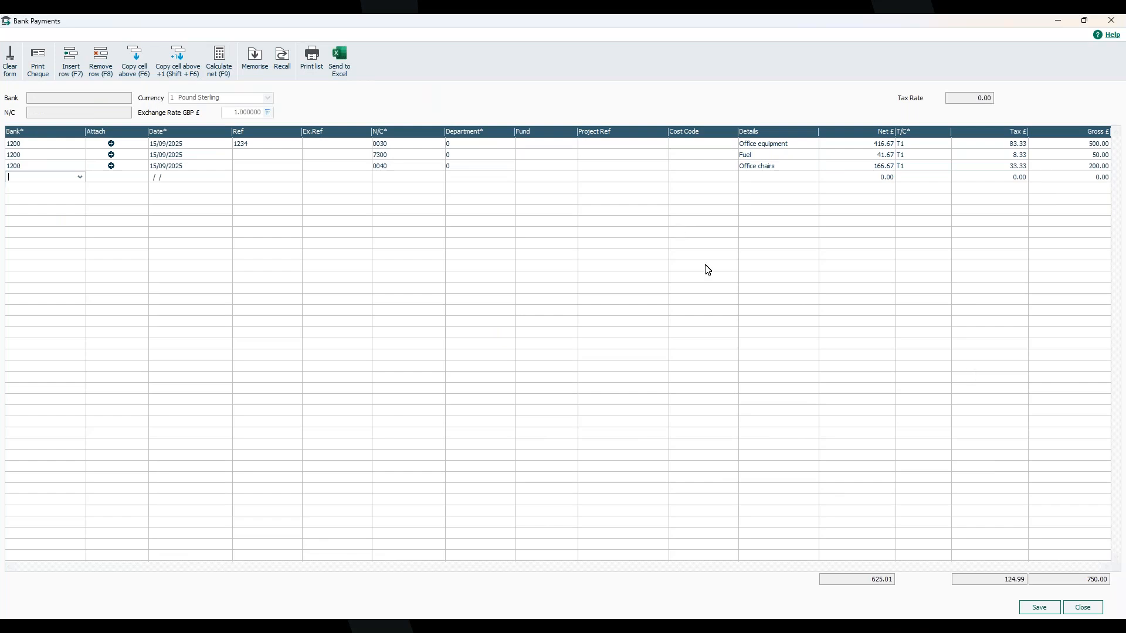
Step: Copy the bank from above into a fourth row and try to save the payments without giving that row a nominal code
key(F6)
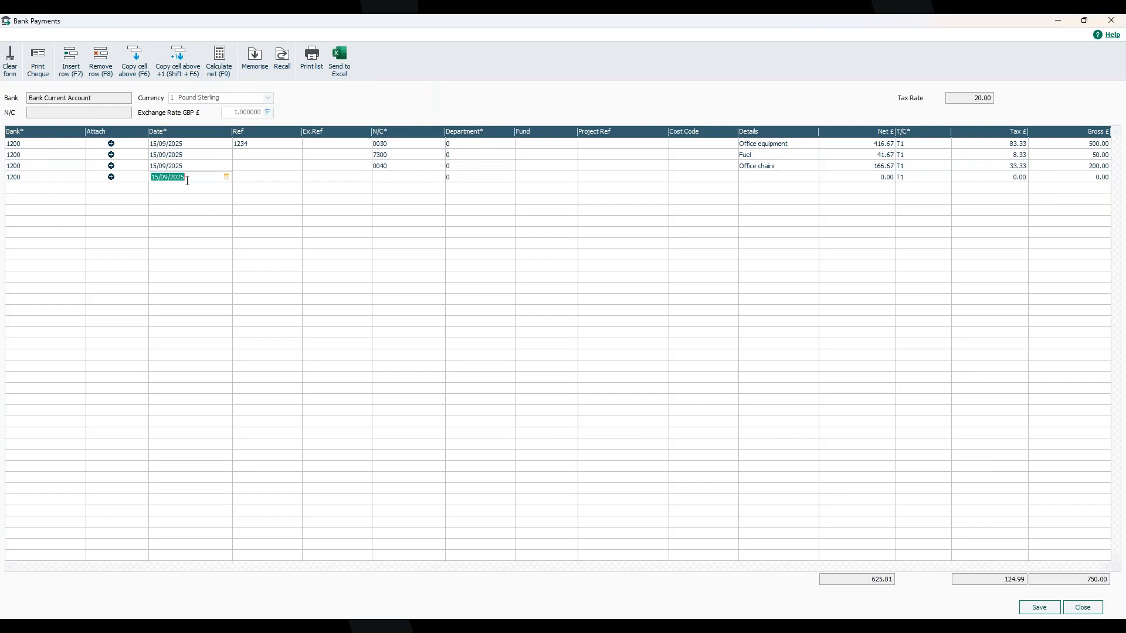
click(1041, 610)
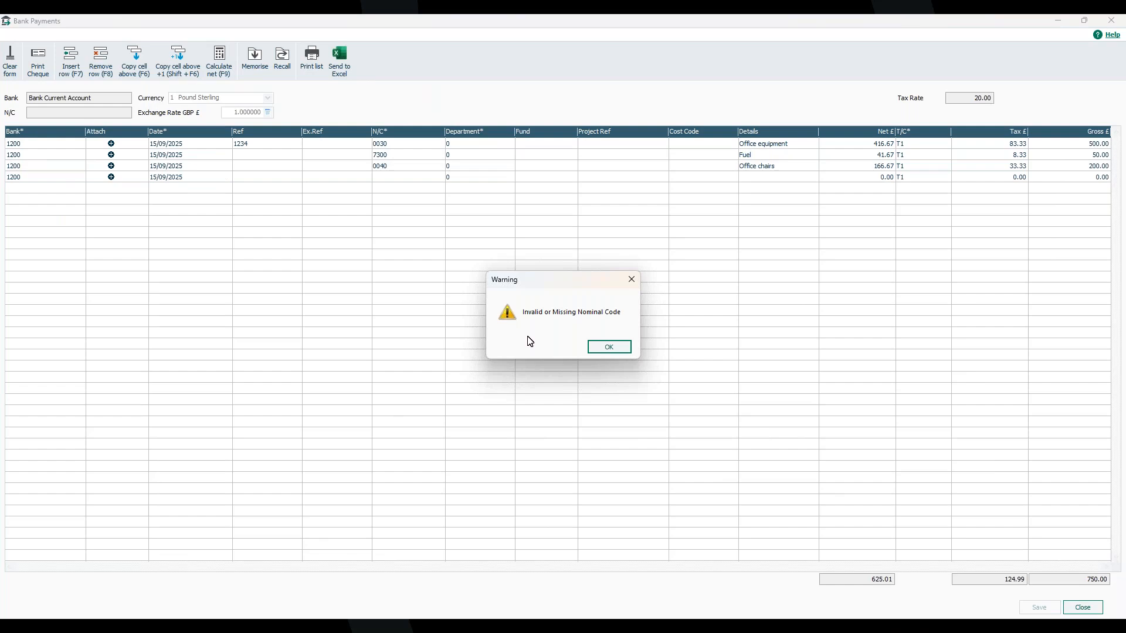
click(610, 347)
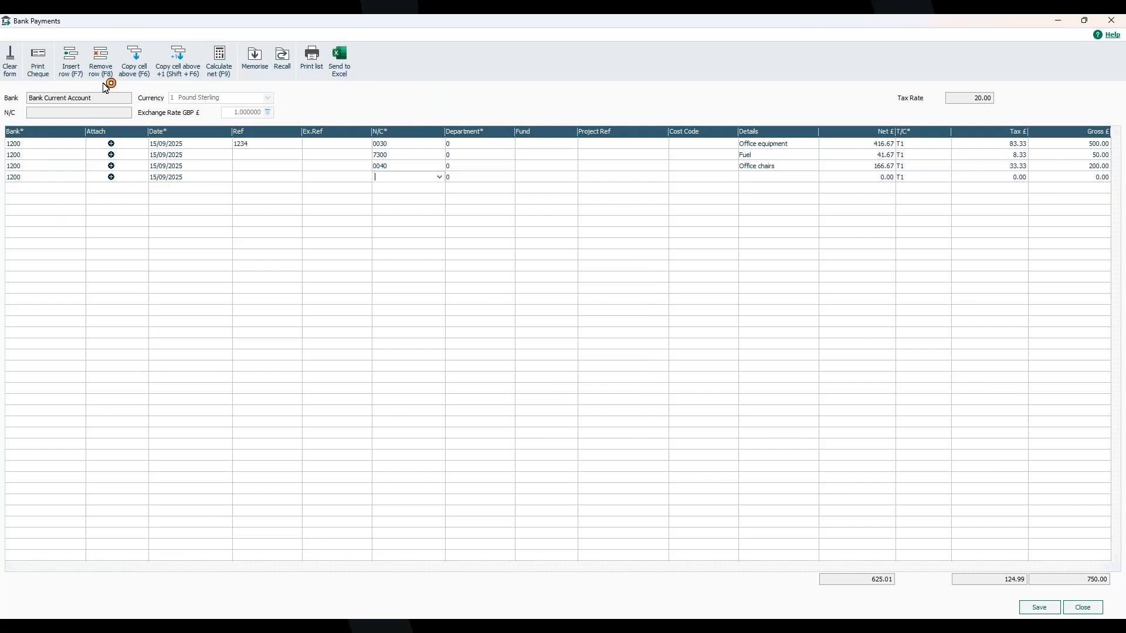
Step: Remove the incomplete fourth row from the bank payments
click(100, 56)
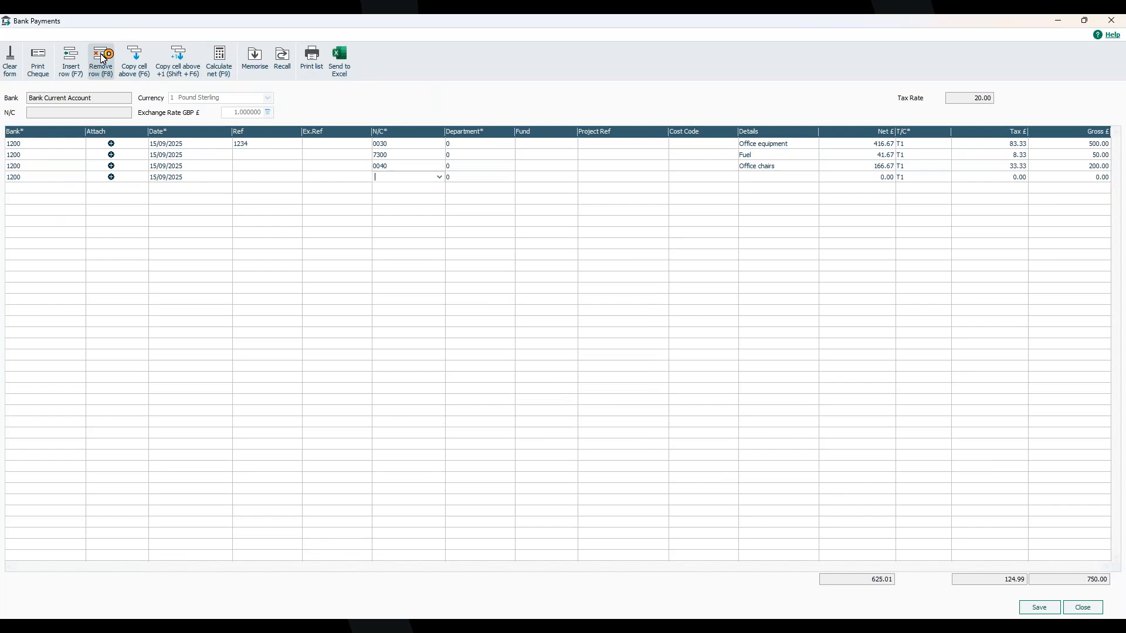
click(101, 57)
click(26, 178)
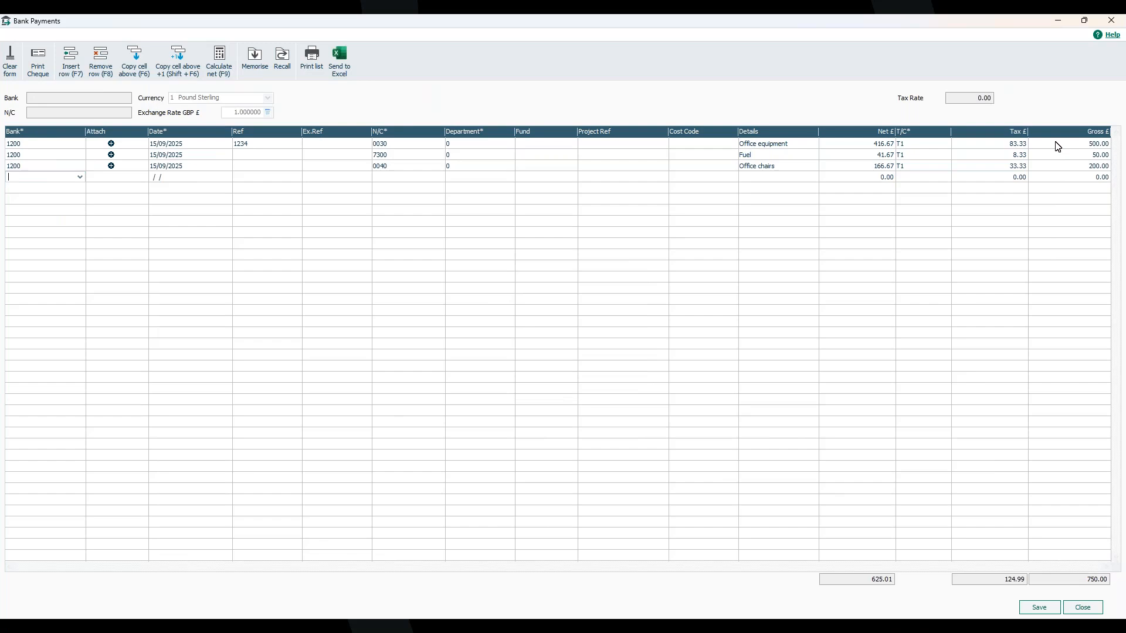
Step: Change the office equipment payment to a gross amount of 400 and recalculate its net and VAT
click(873, 145)
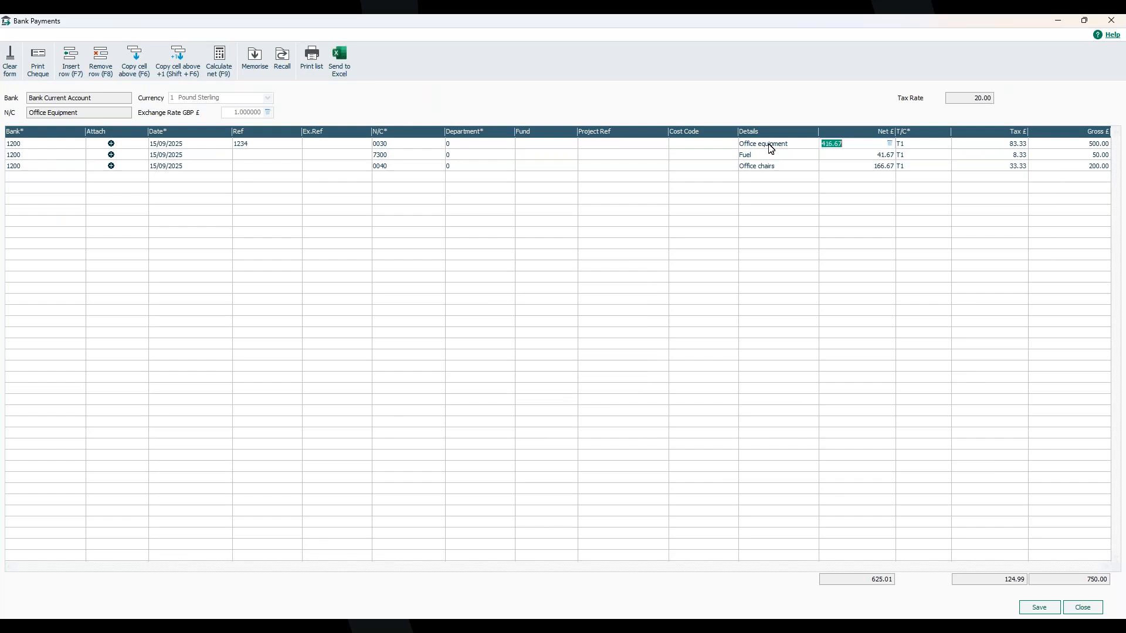
text(400)
click(220, 59)
key(Tab)
key(Tab)
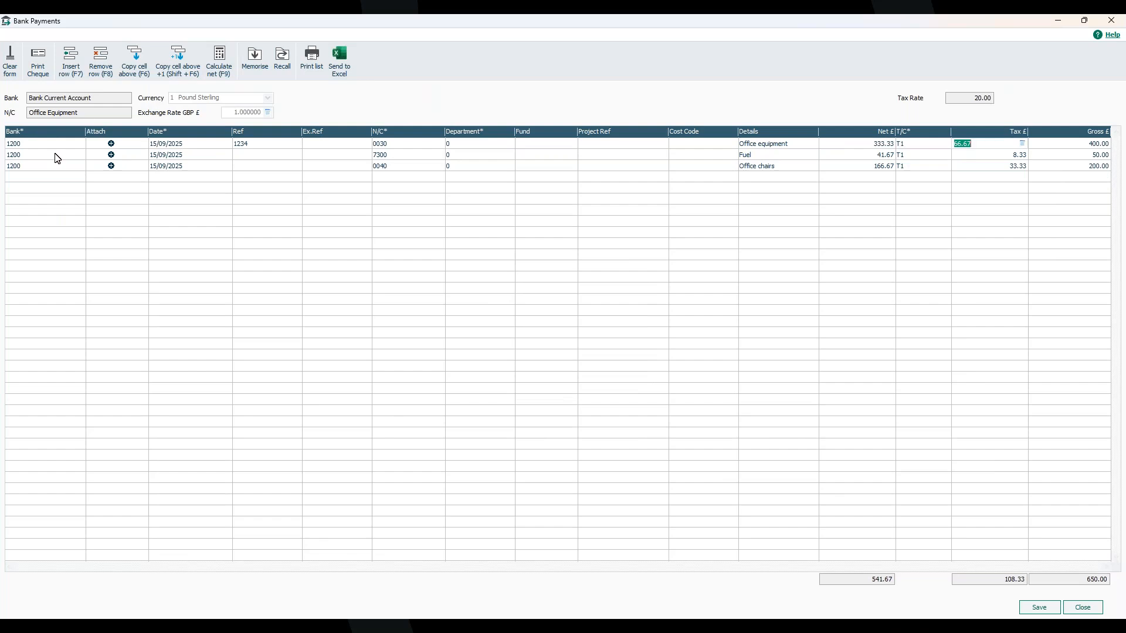
Step: Insert a row above the fuel payment, set its bank to 1200 and copy reference 1234 from the row above
click(60, 157)
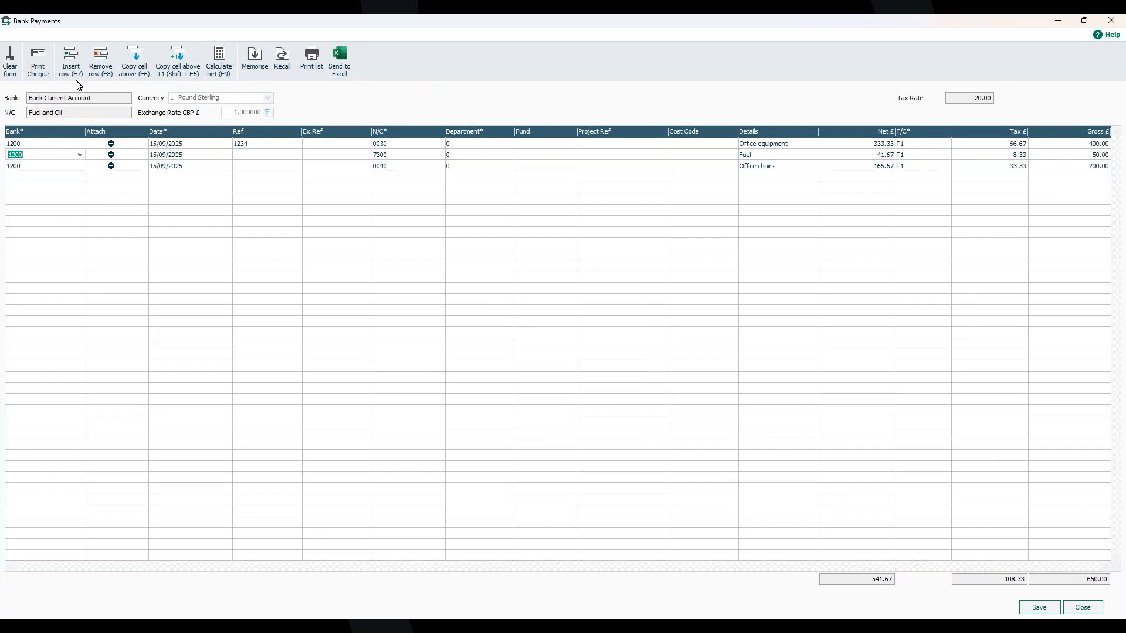
click(69, 52)
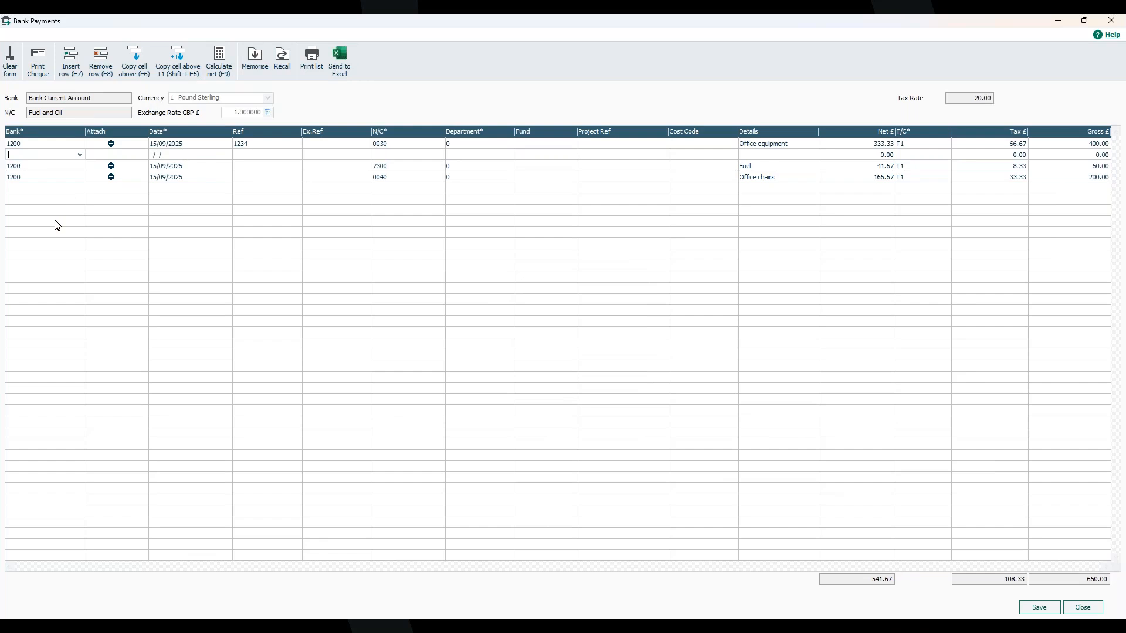
text(1200)
key(Tab)
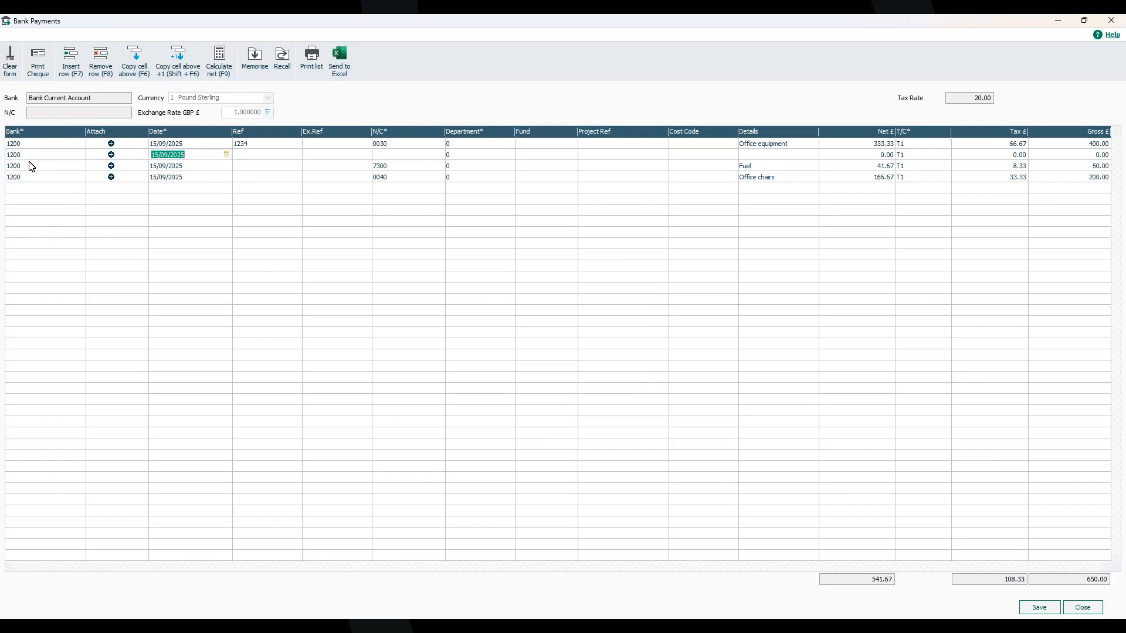
key(Tab)
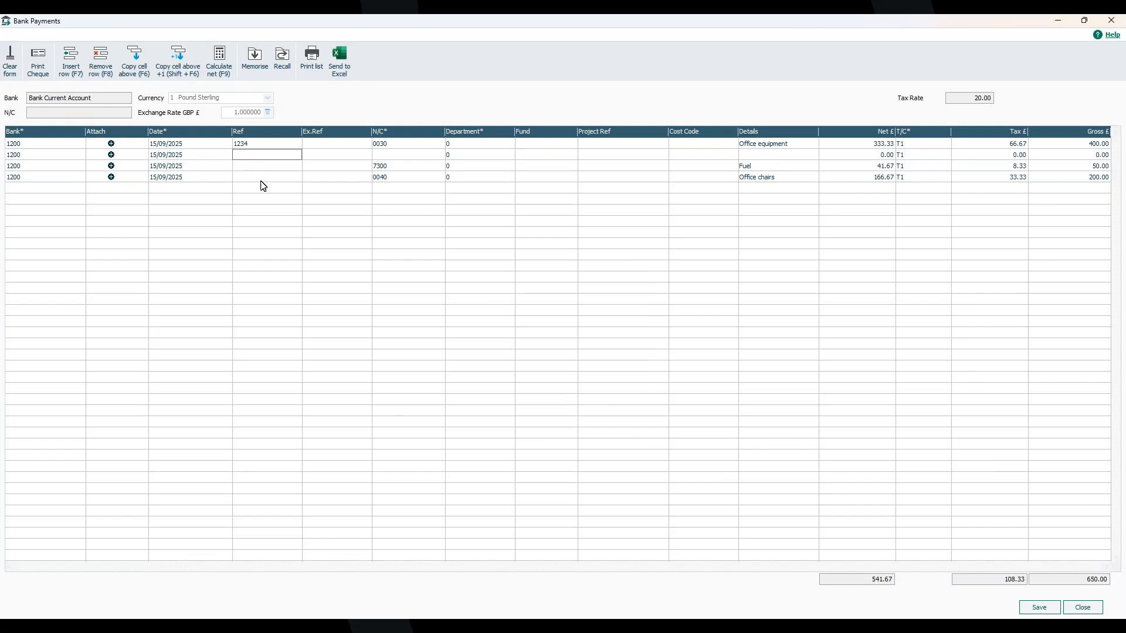
key(F6)
key(Tab)
Step: Set the inserted row's nominal code to 7504 Office Stationery by searching the nominal codes for "office"
click(441, 155)
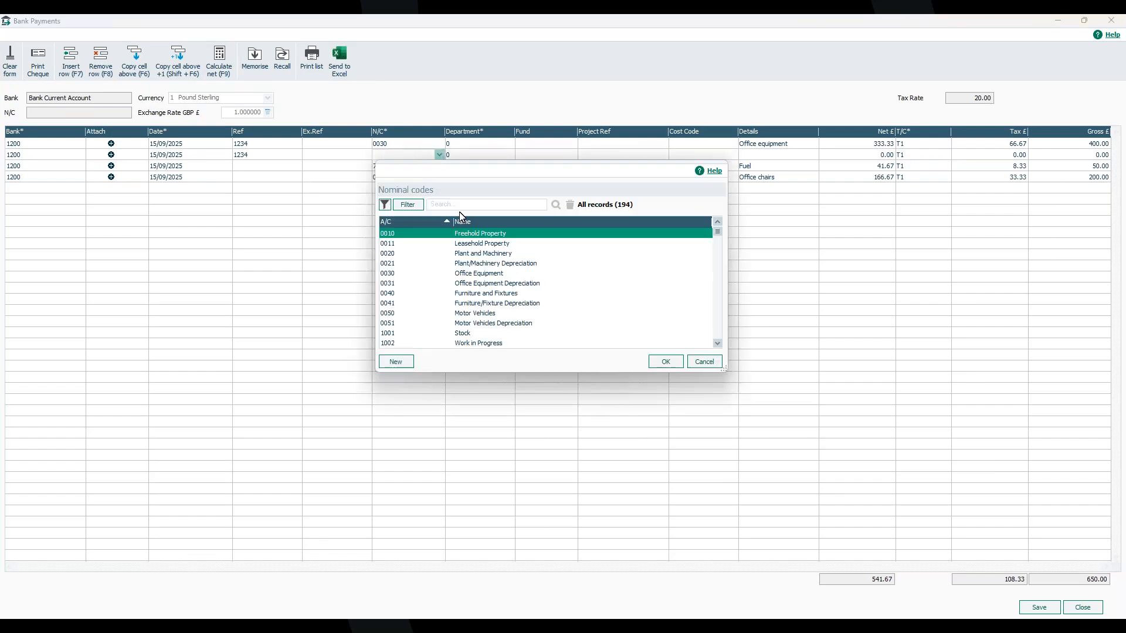
text(office)
key(Return)
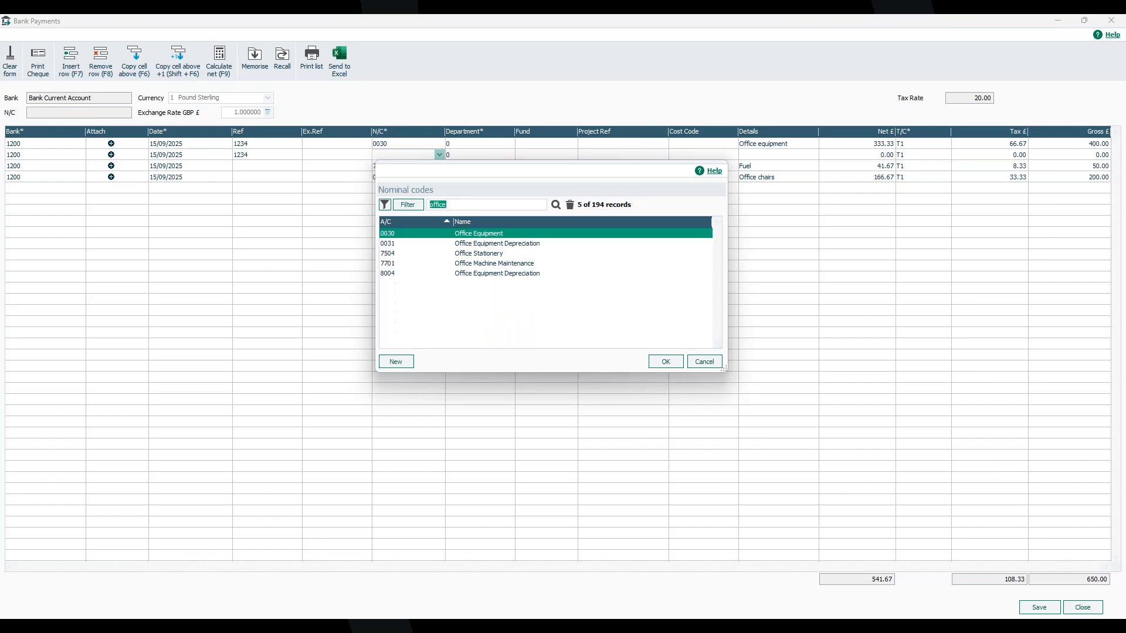
click(472, 253)
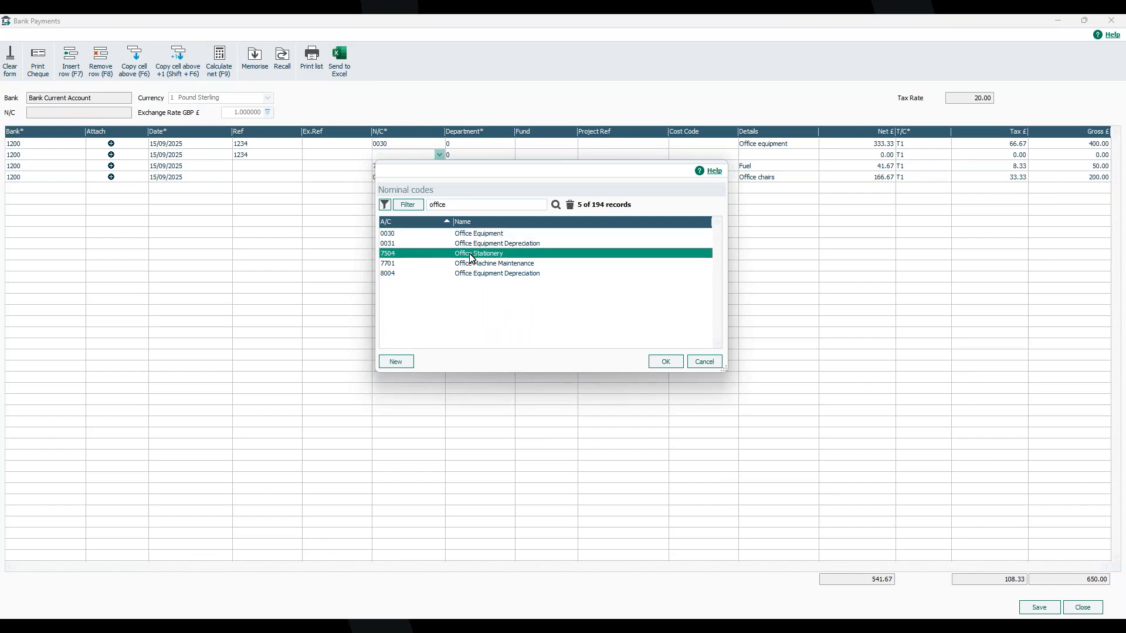
click(659, 362)
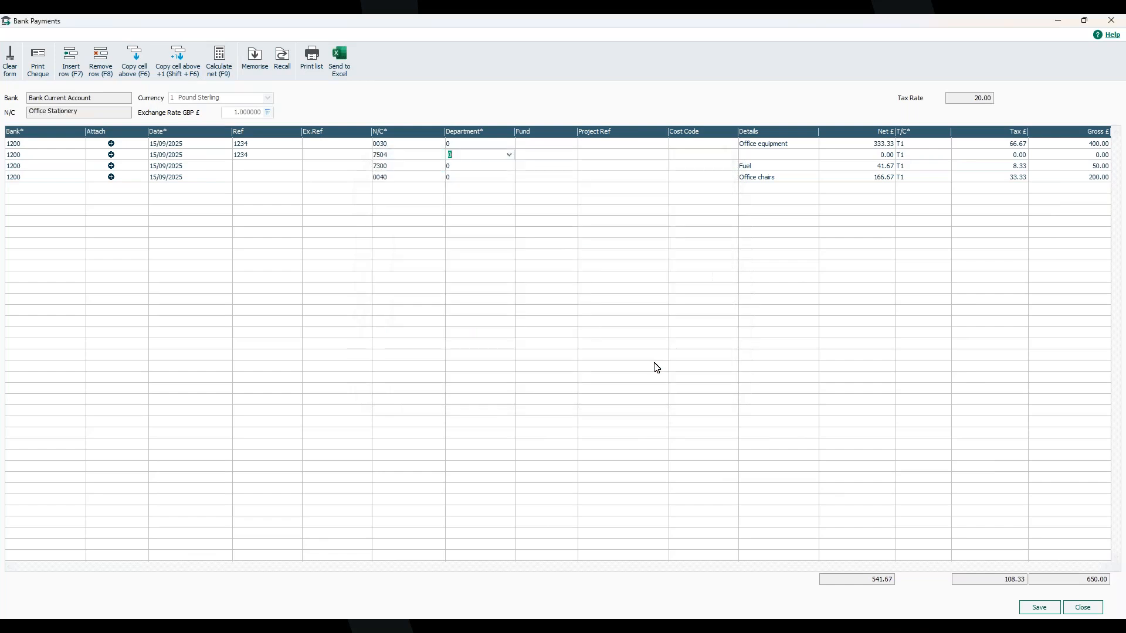
Step: Enter "Office stationery" as the details of the inserted 7504 payment row
key(Tab)
key(Tab)
key(Tab)
text(Offic)
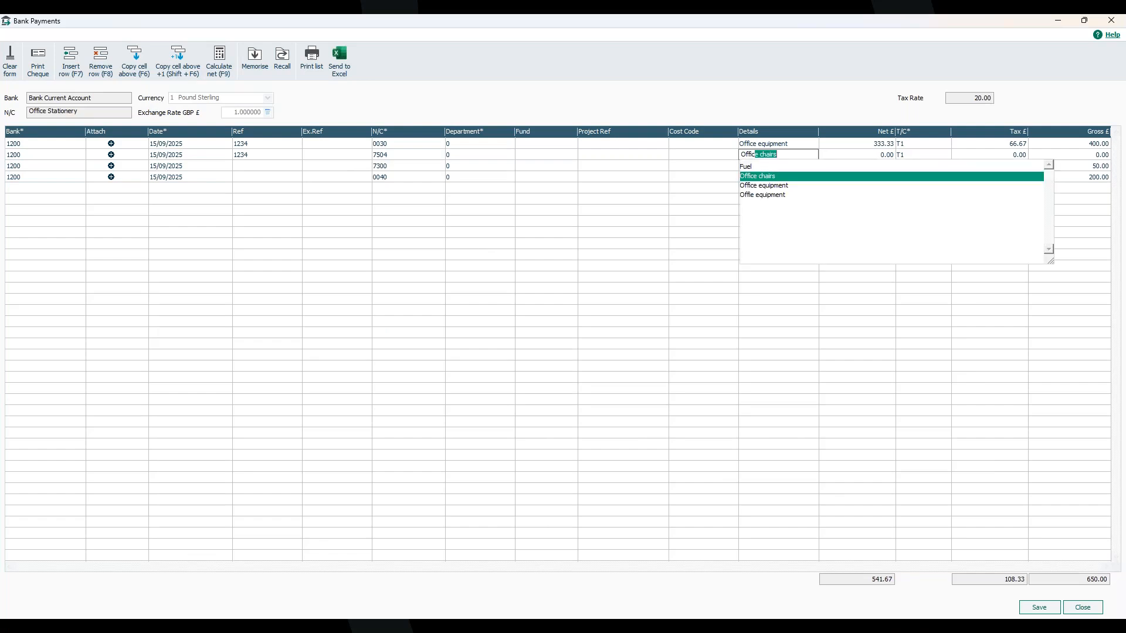
text(e sta)
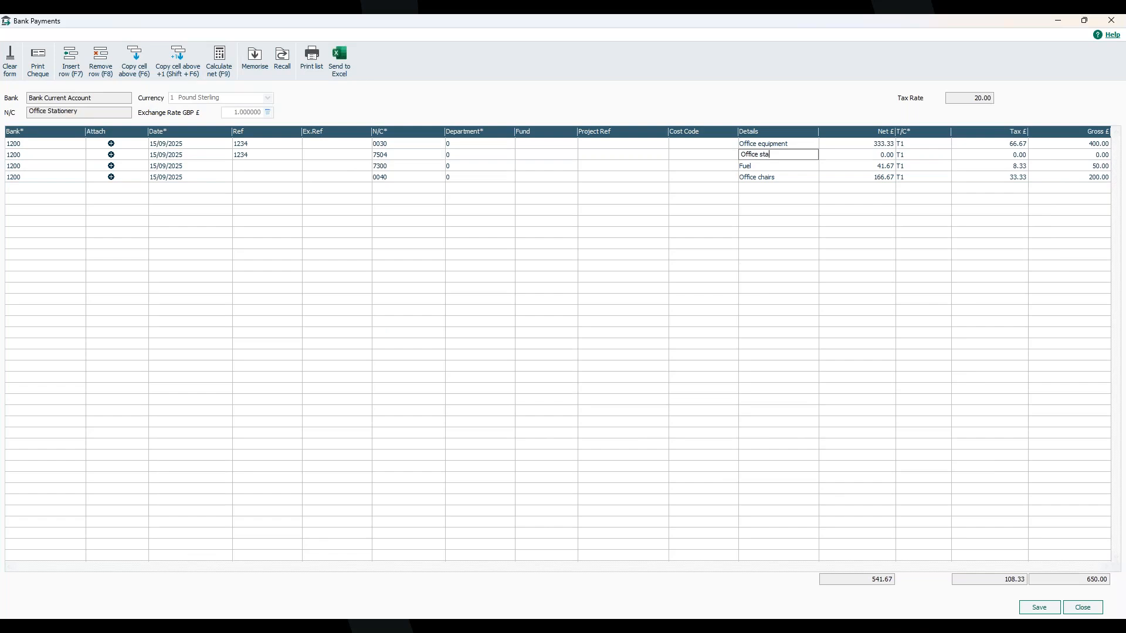
text(tionery)
key(Tab)
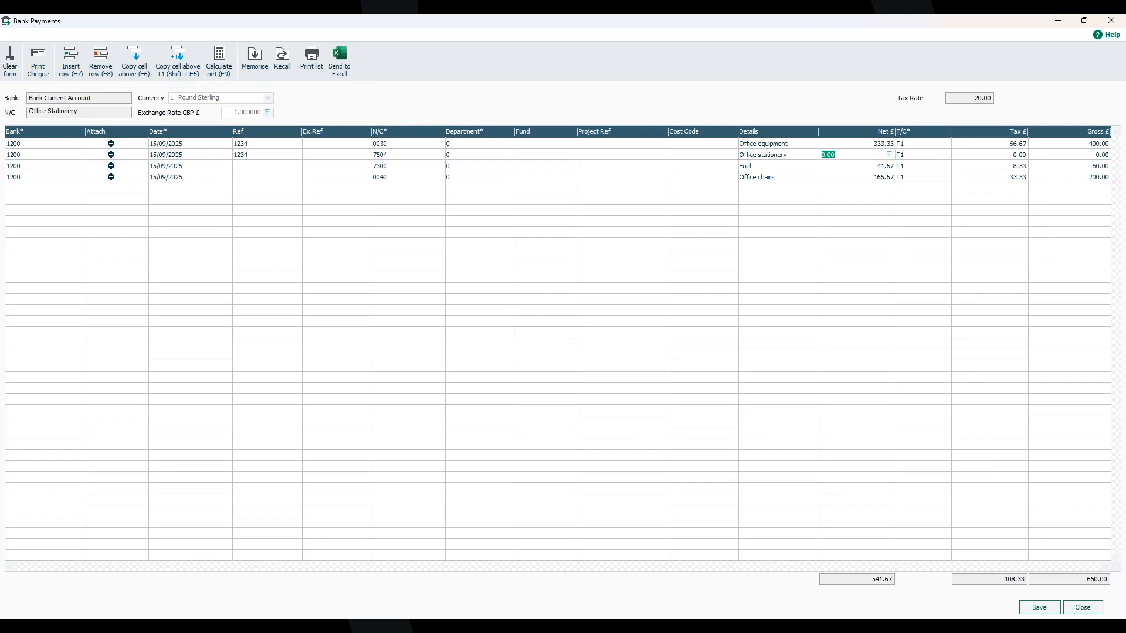
Step: Enter 100 as the office stationery amount, calculate its net and VAT, and save the batch of bank payments
text(100)
click(218, 54)
click(1039, 609)
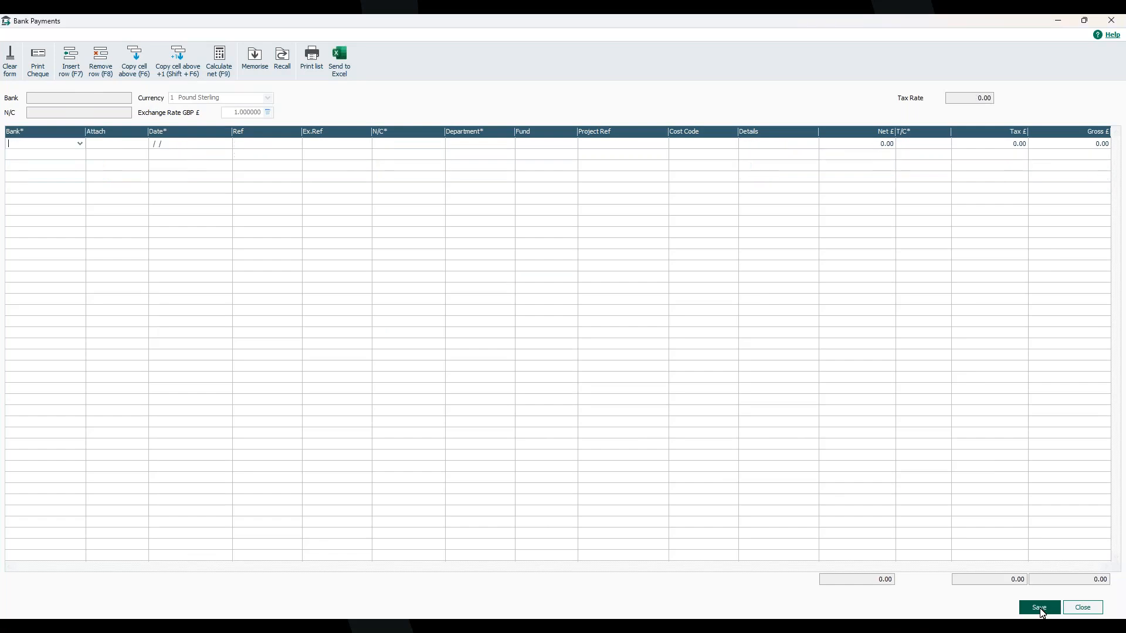
click(1112, 22)
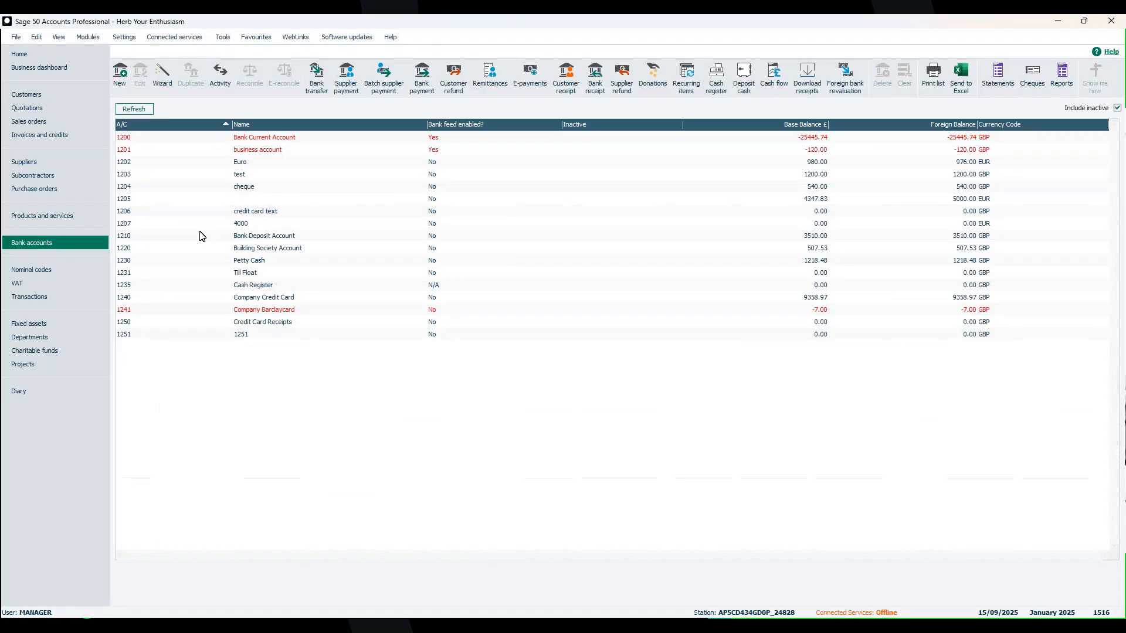
Step: Check the newest entries in the transactions list and select the office stationery payment
click(37, 299)
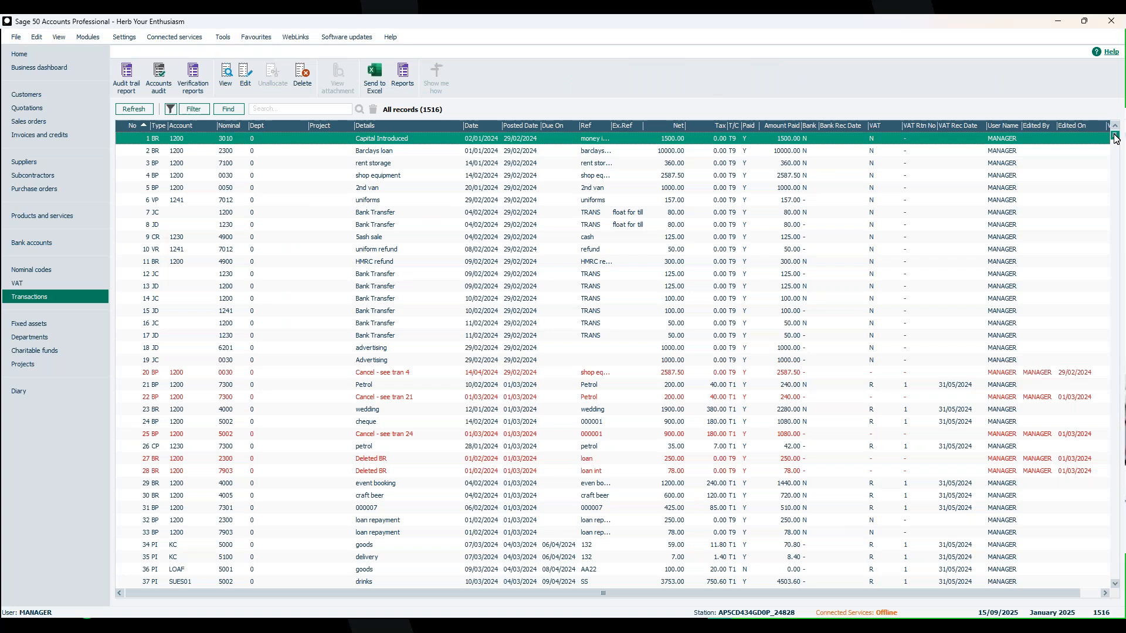
drag(1114, 136, 1041, 604)
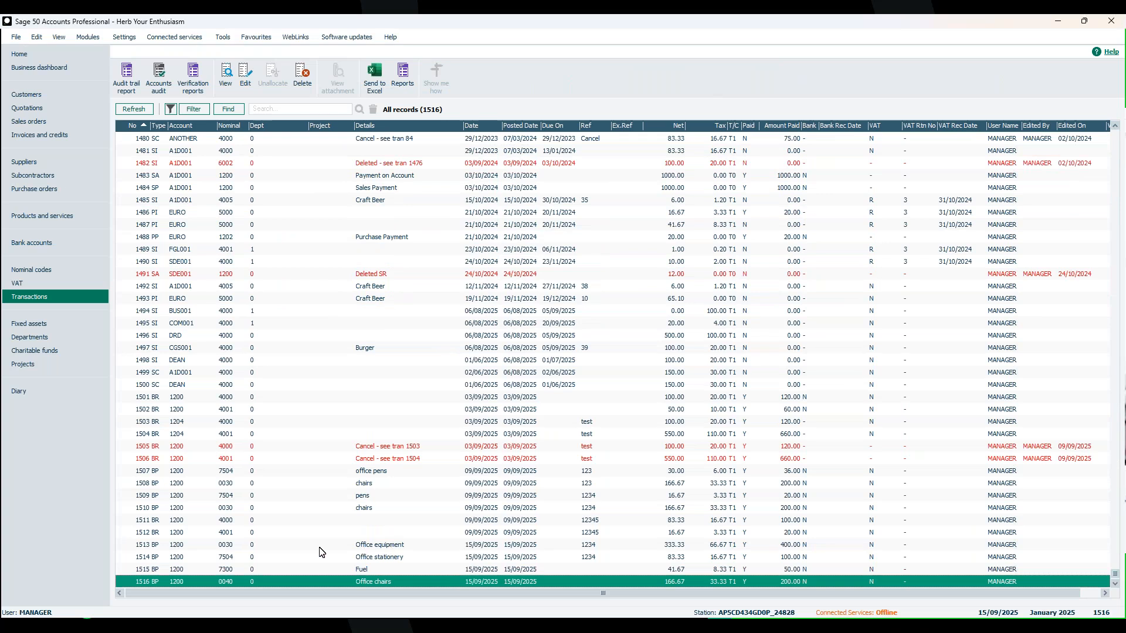
click(392, 560)
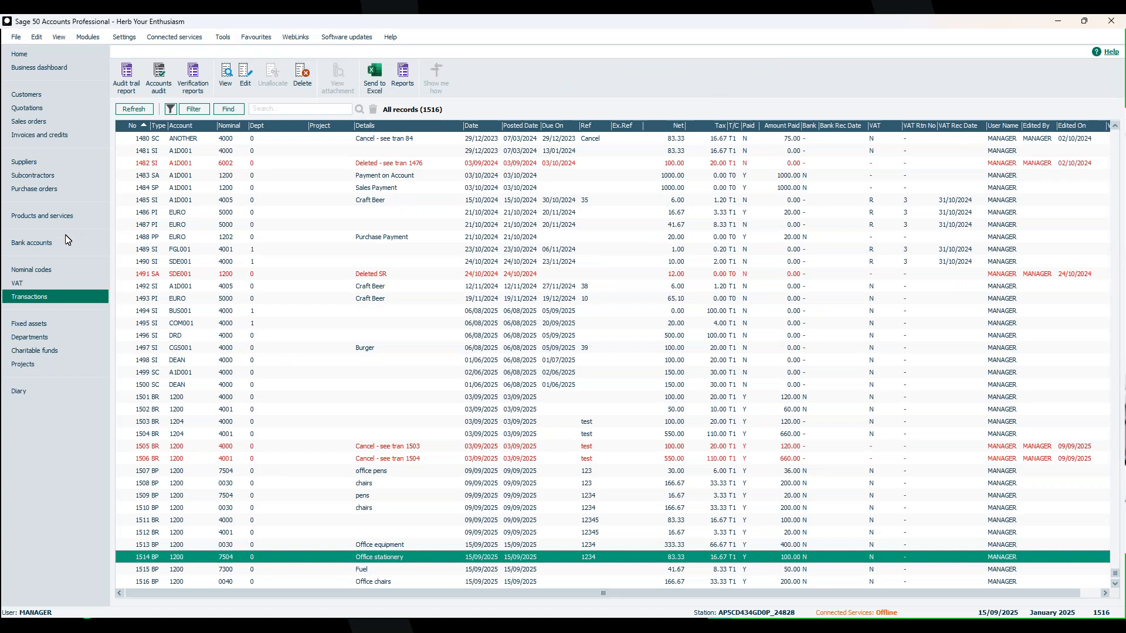
Step: Review the Bank Current Account's activity, examining the grouped office equipment and office stationery payment with its individual lines
click(41, 248)
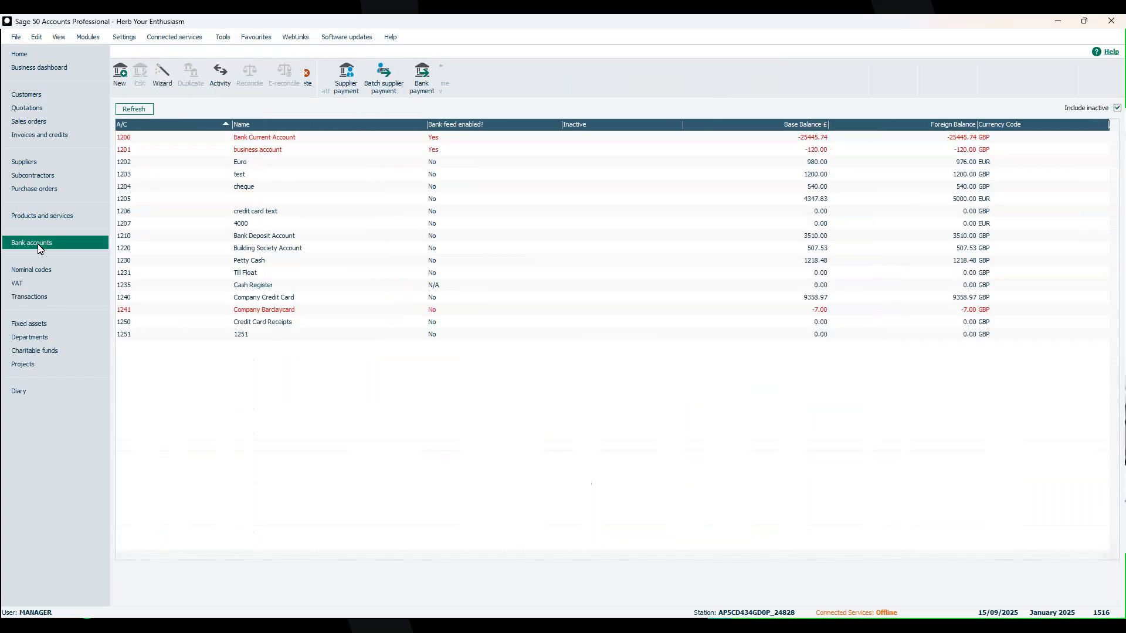
click(247, 141)
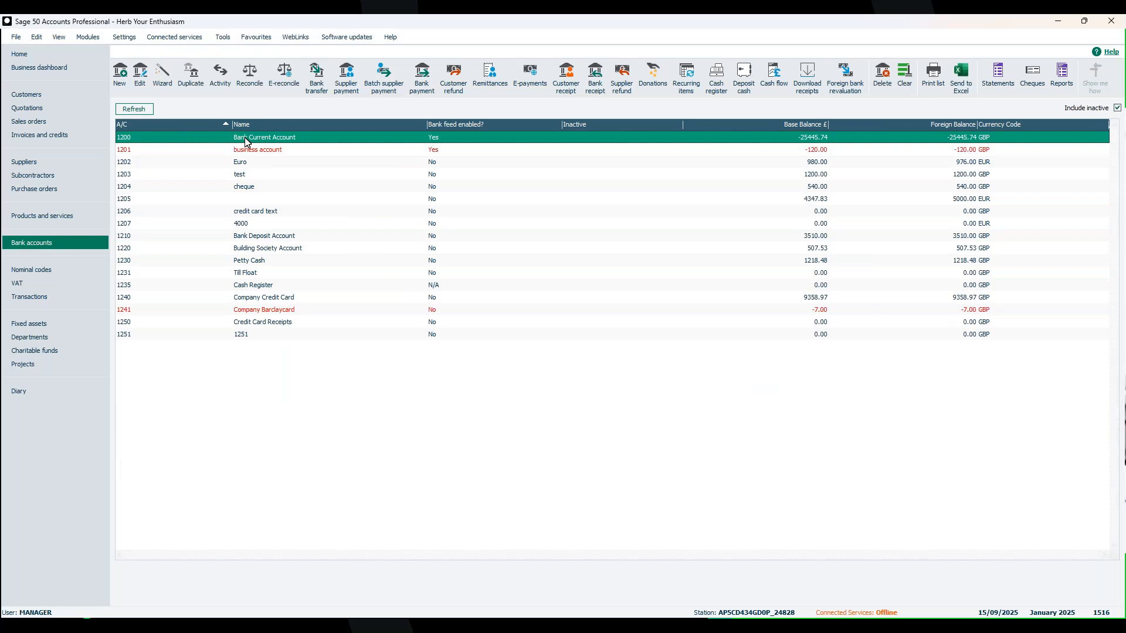
click(220, 75)
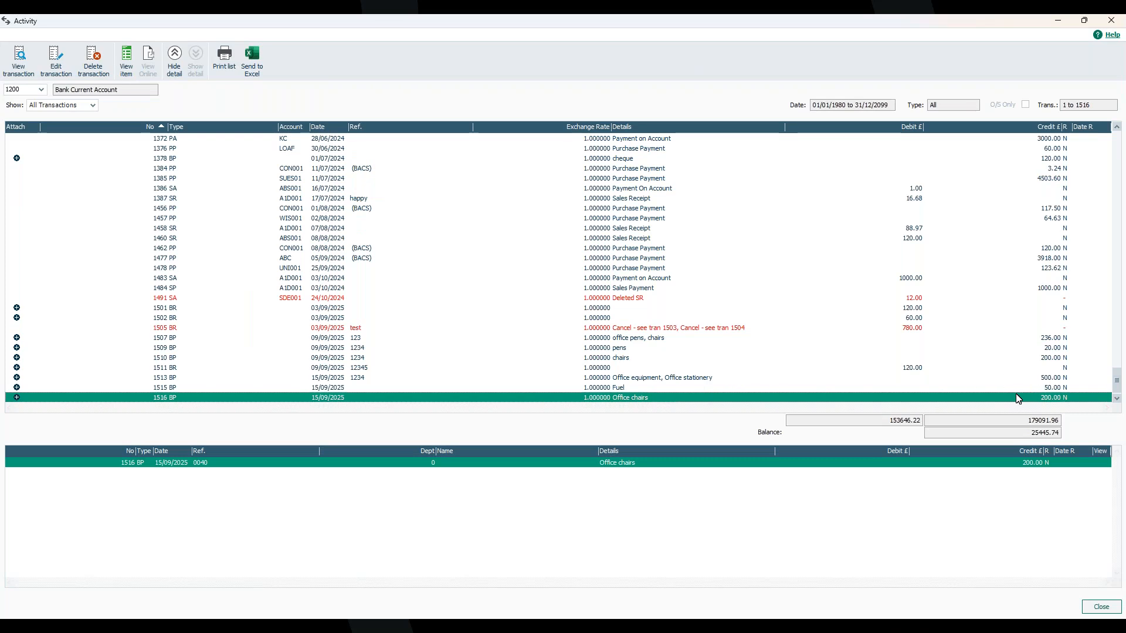
click(1050, 379)
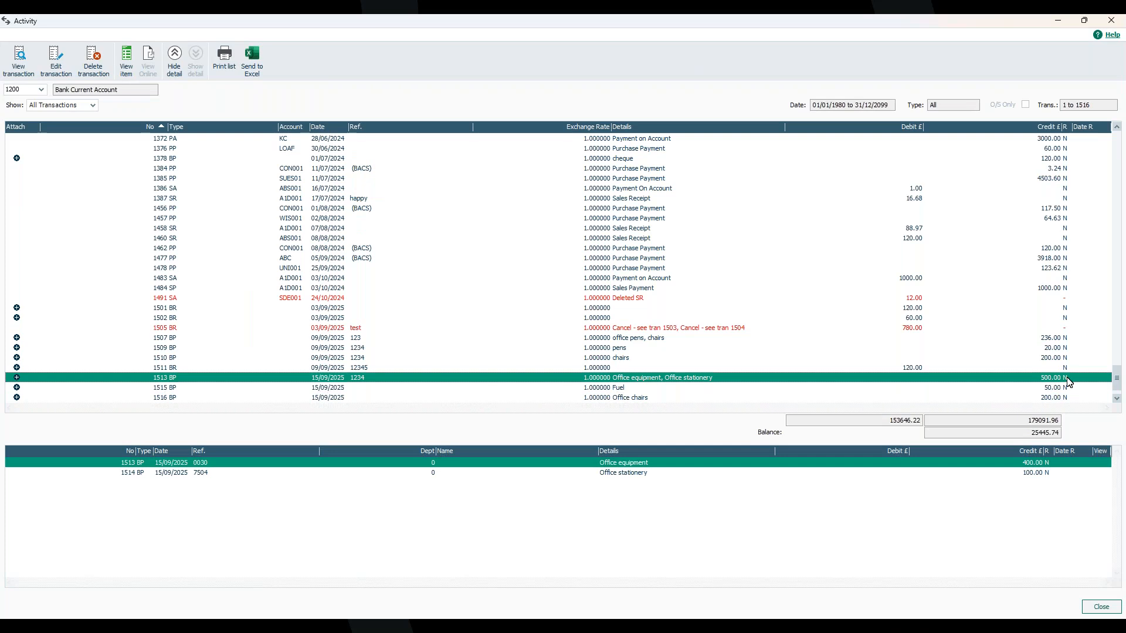
click(1038, 475)
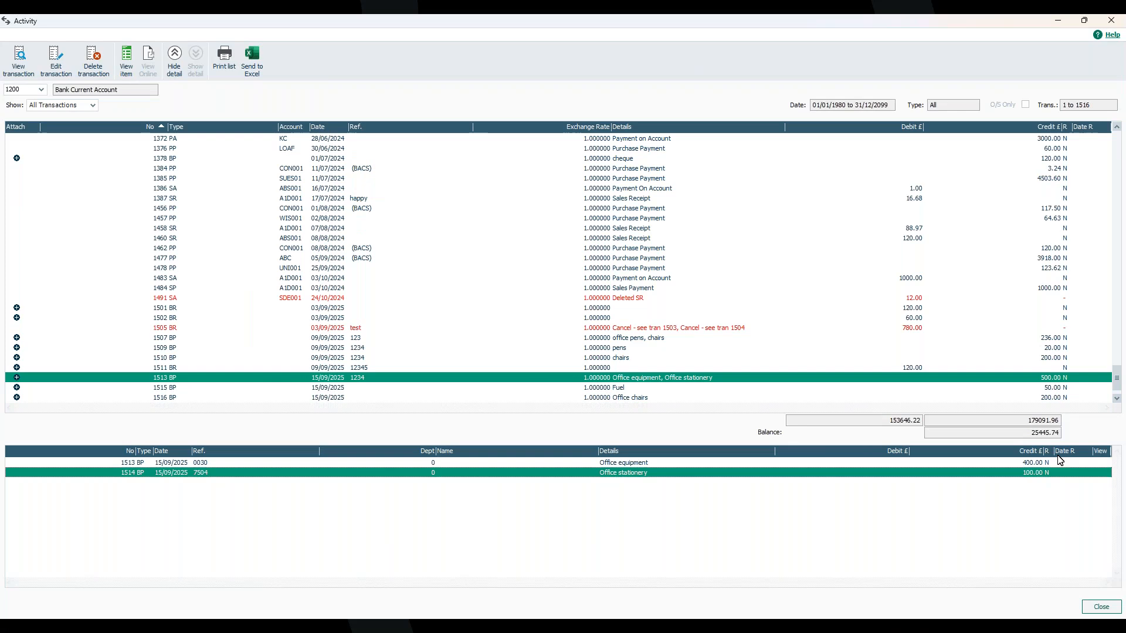
click(1112, 22)
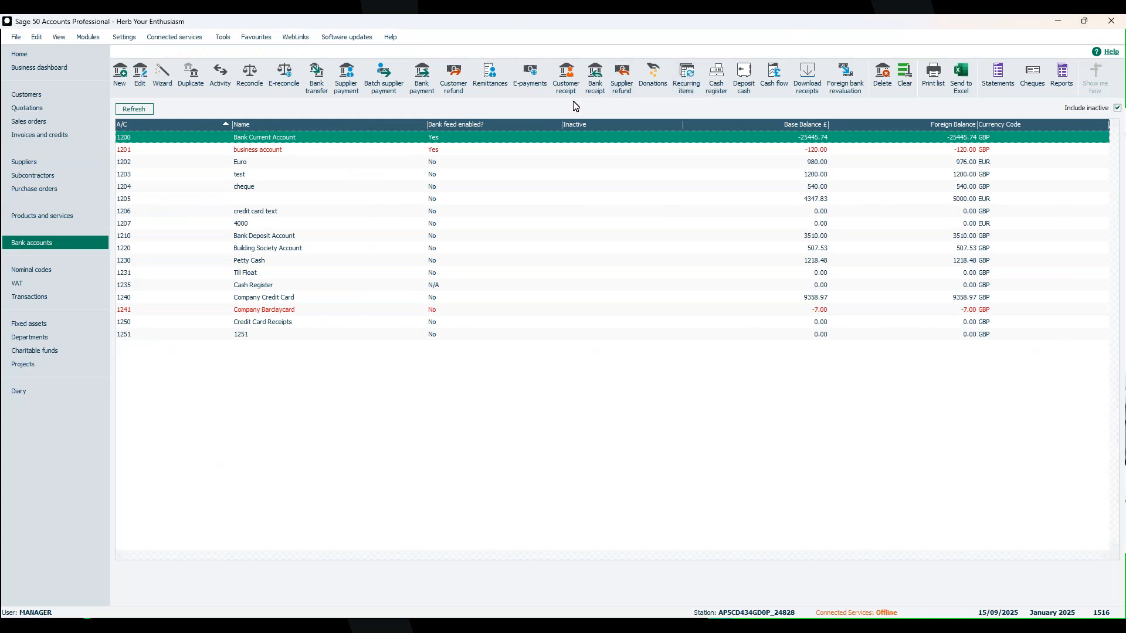
Step: Start a bank receipt for the Bank Current Account with nominal code 4000 Sales North
click(596, 88)
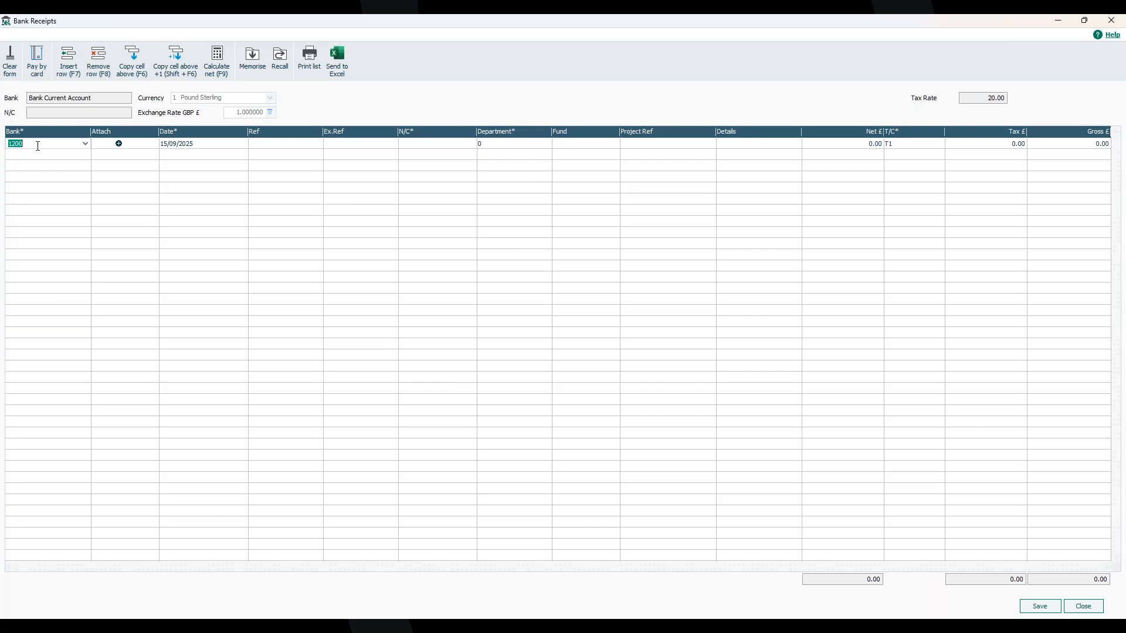
key(Tab)
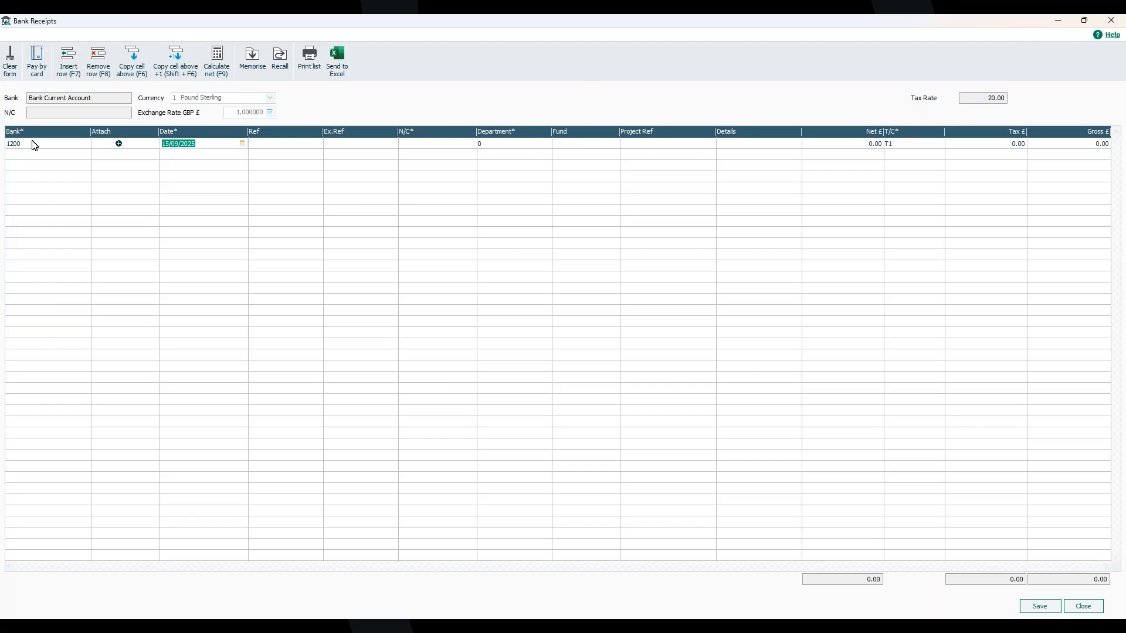
key(Tab)
key(Tab)
key(Tab)
text(4000)
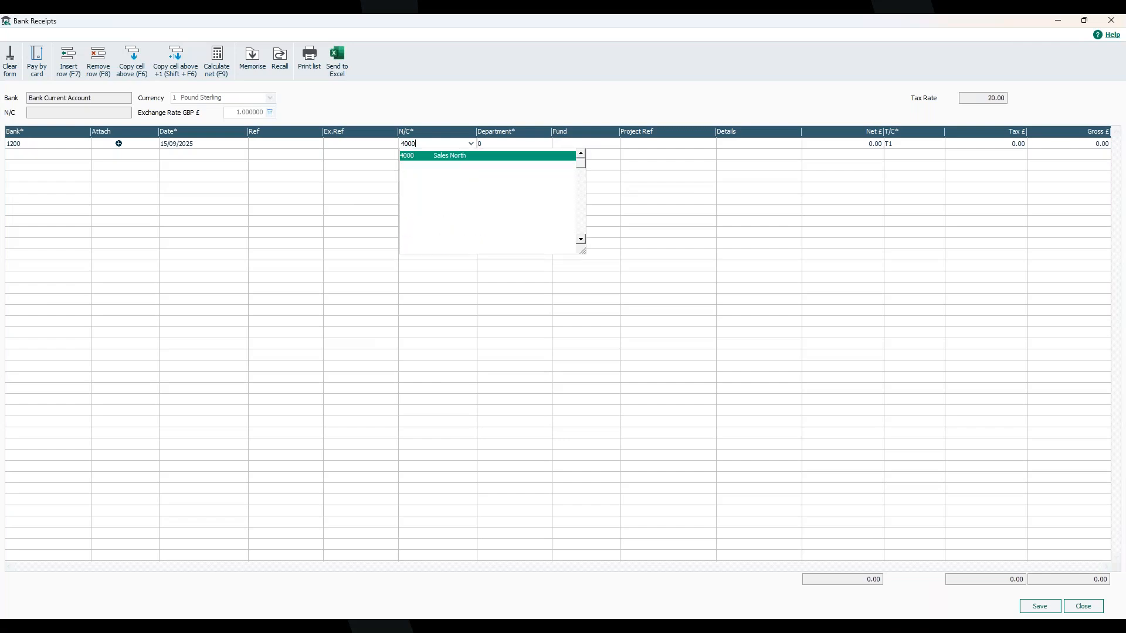
key(Tab)
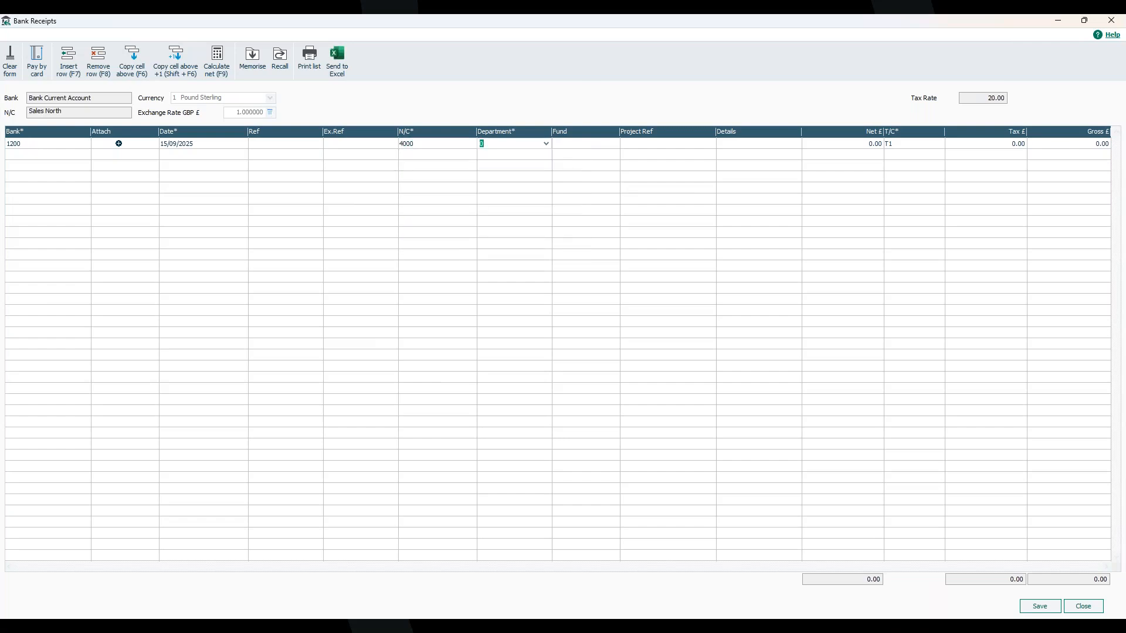
Step: Enter "Cash sale" as the receipt's details and 200 as its amount
key(Tab)
key(Tab)
key(Tab)
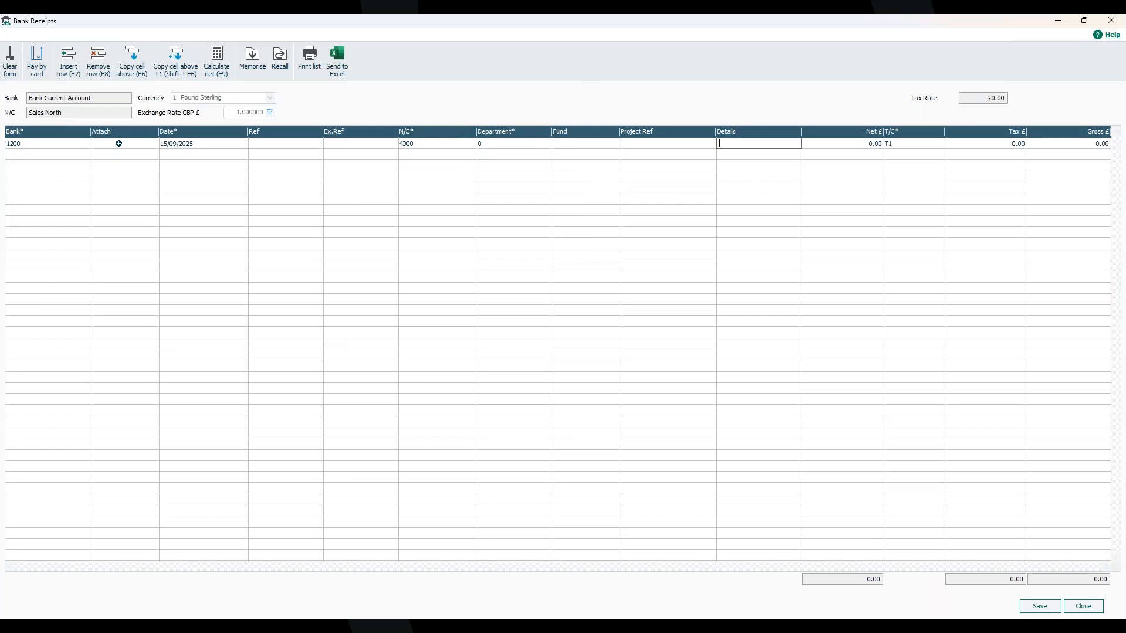
text(Cash sale)
key(Tab)
text(2)
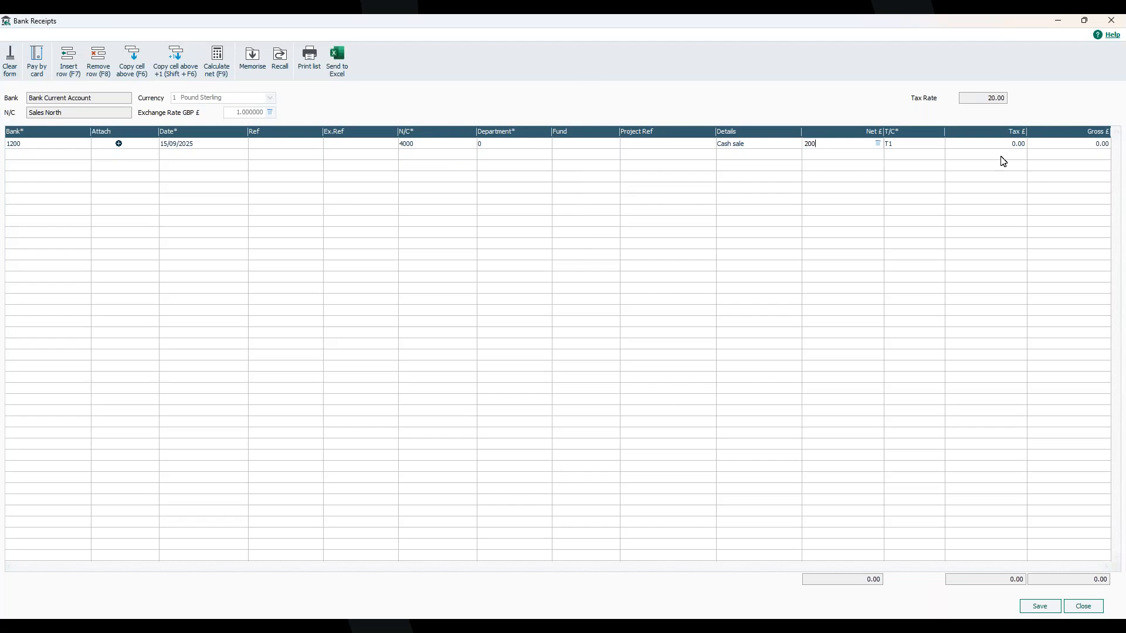
Step: Calculate the cash sale receipt's net and VAT from the entered amount, save it and close the bank receipts
click(217, 55)
click(1037, 608)
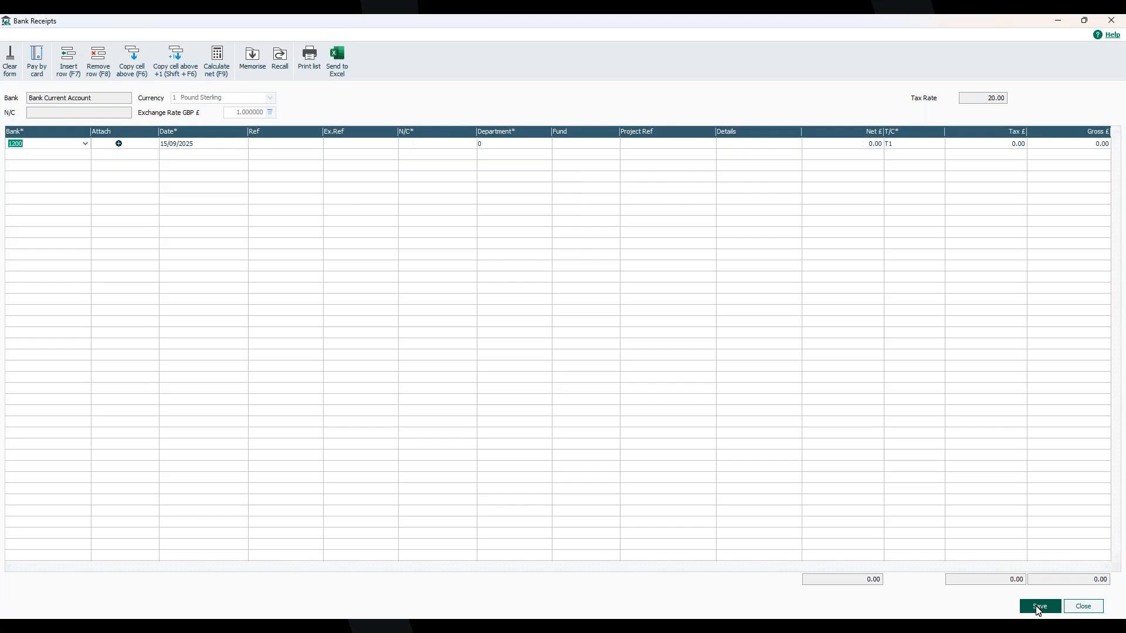
click(1111, 21)
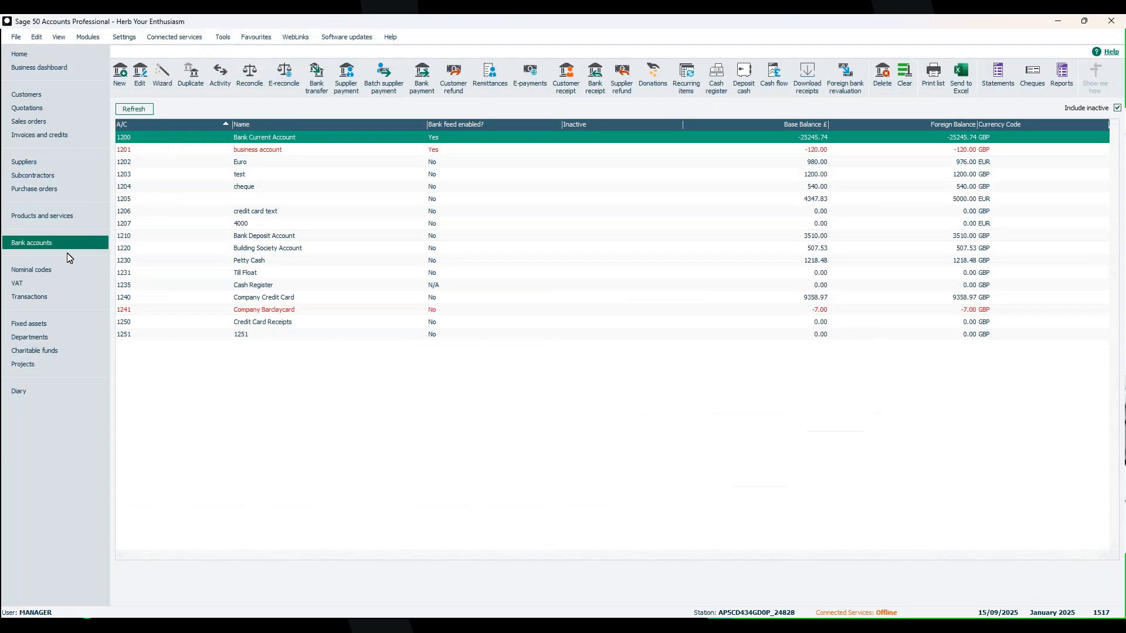
Step: Check the cash sale receipt at the end of the transactions list
click(59, 270)
click(44, 297)
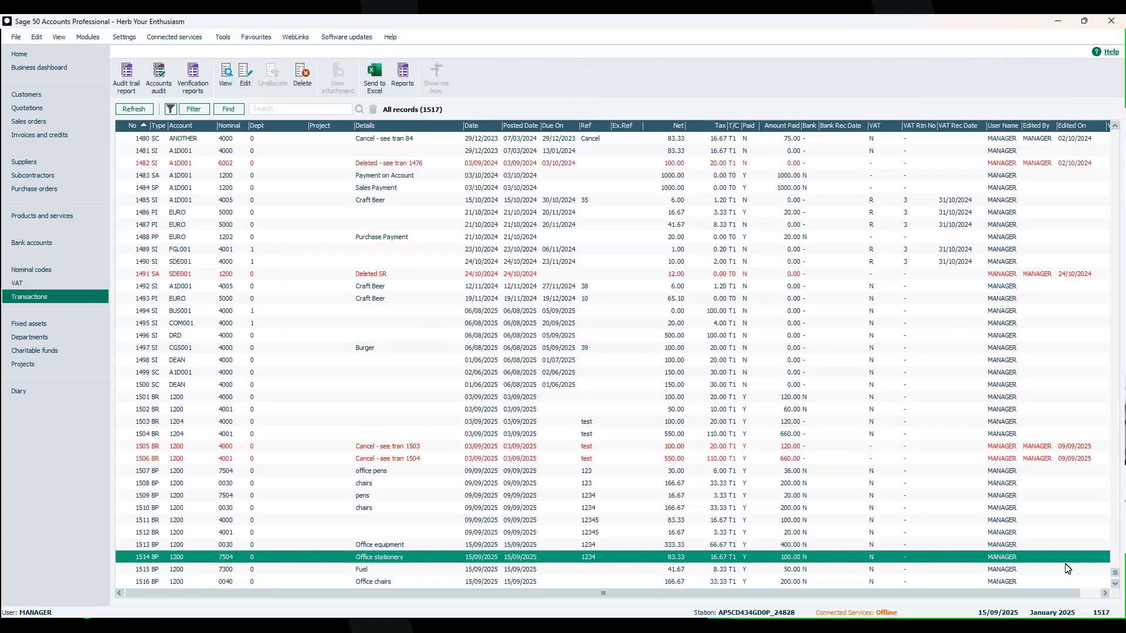
click(1114, 584)
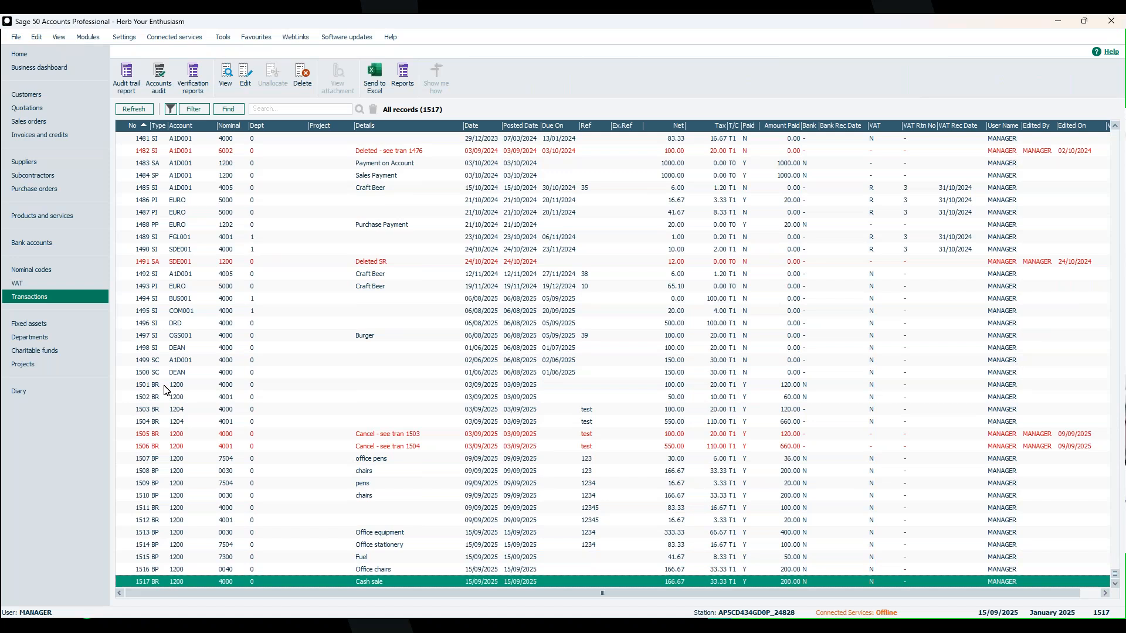
Step: View a blank bank payment for the Bank Current Account and close it without entering anything
click(27, 243)
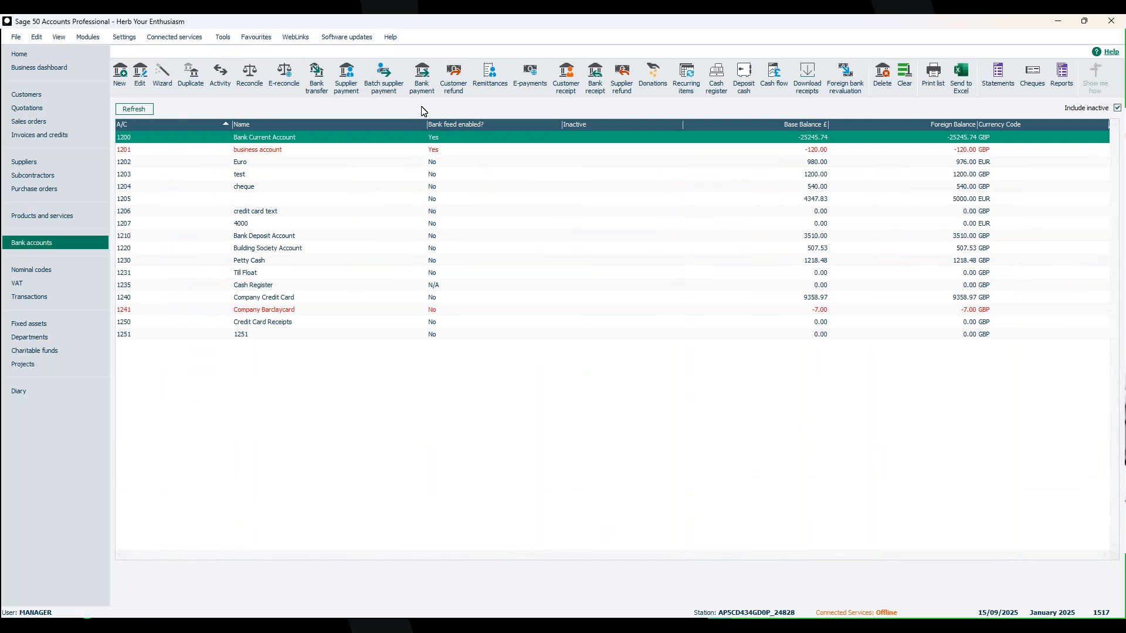
click(422, 76)
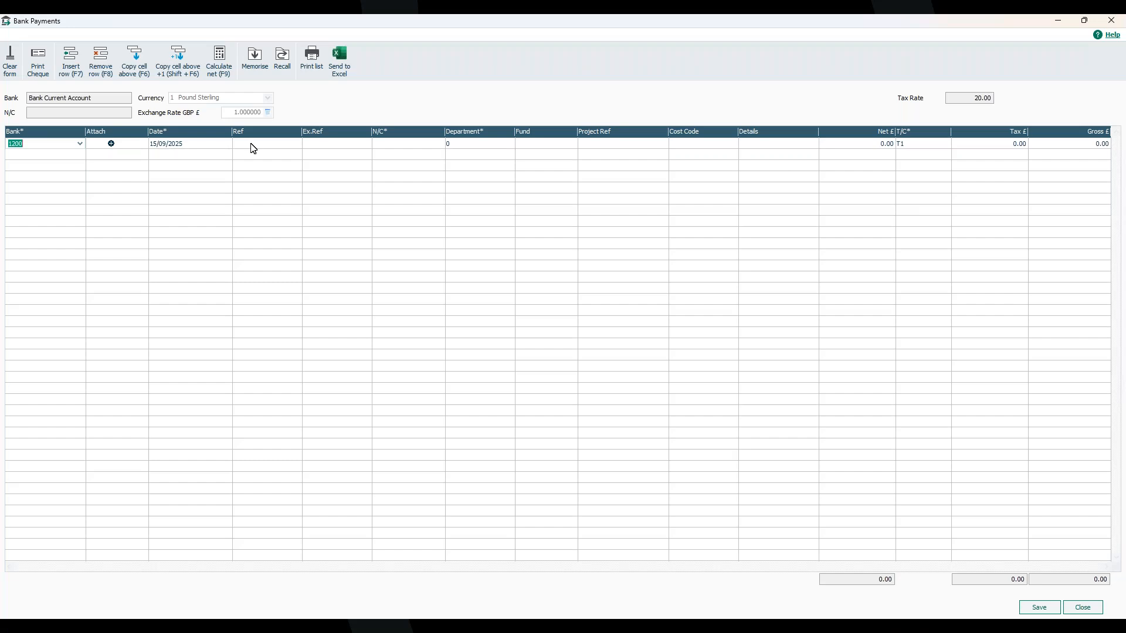
click(1109, 23)
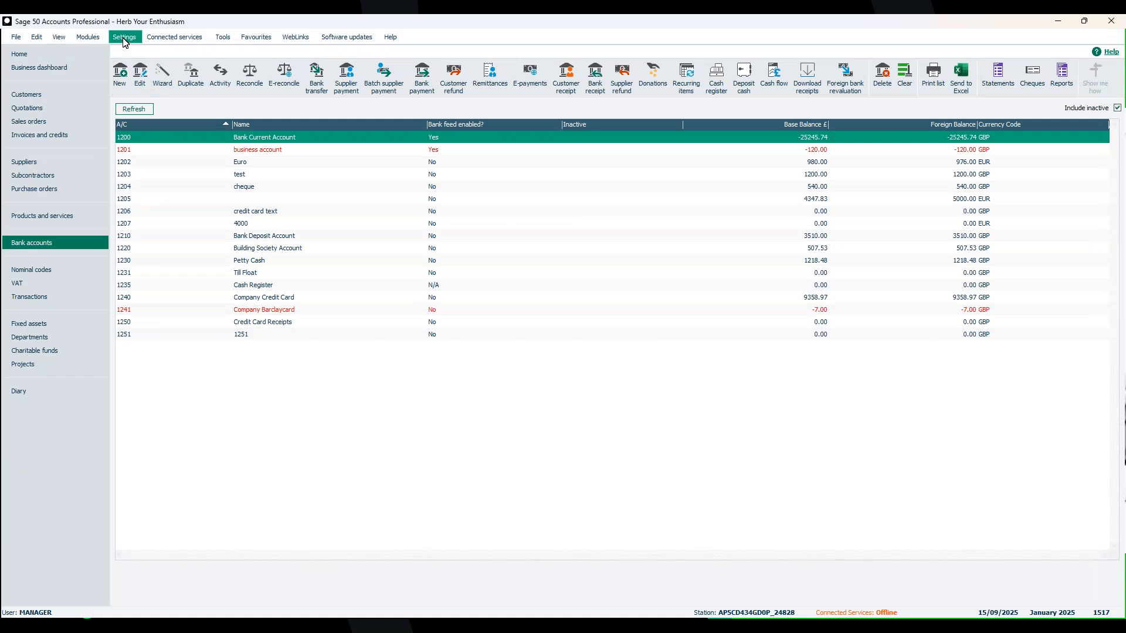
Step: Review the Bank Defaults, including the Group Bank Transactions option and the payment and receipt defaults, without changing them
click(124, 39)
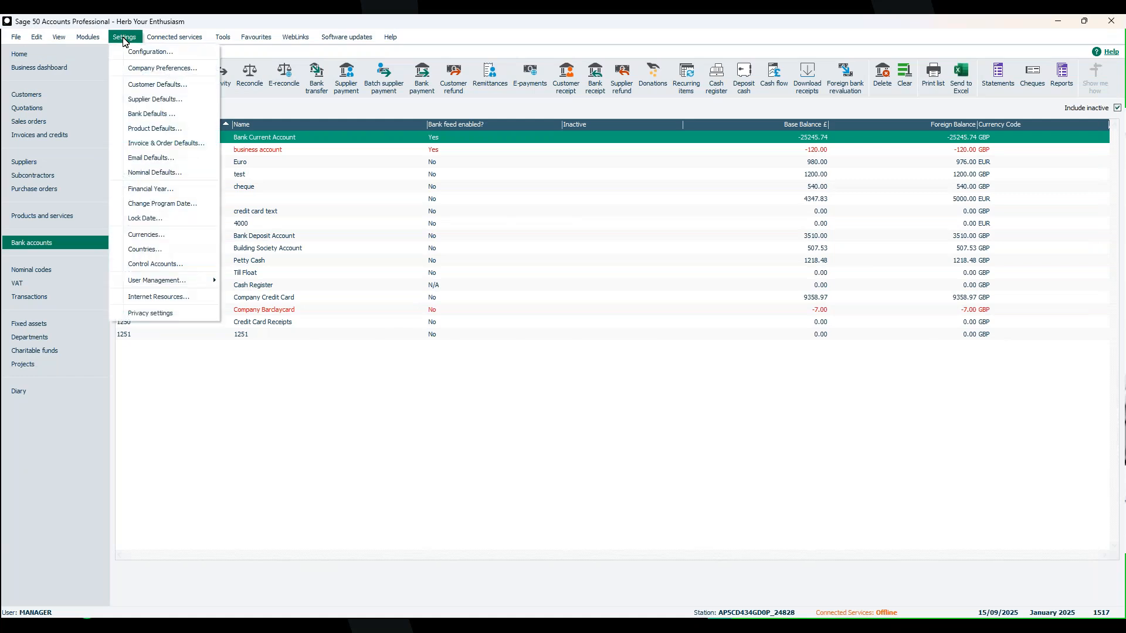
click(138, 115)
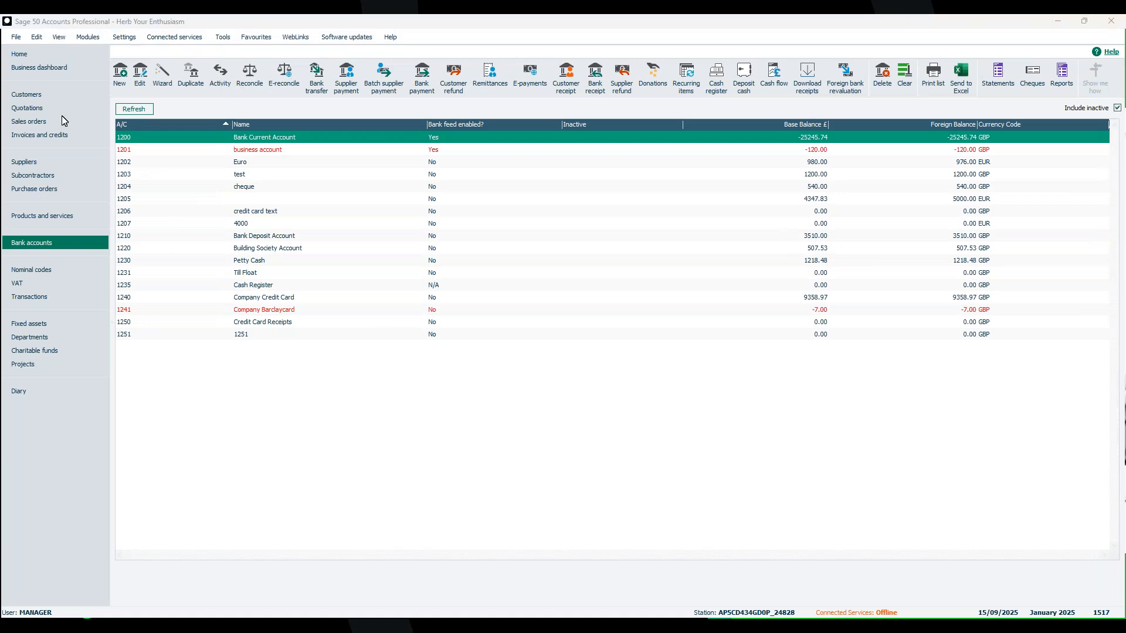
drag(1, 179, 515, 142)
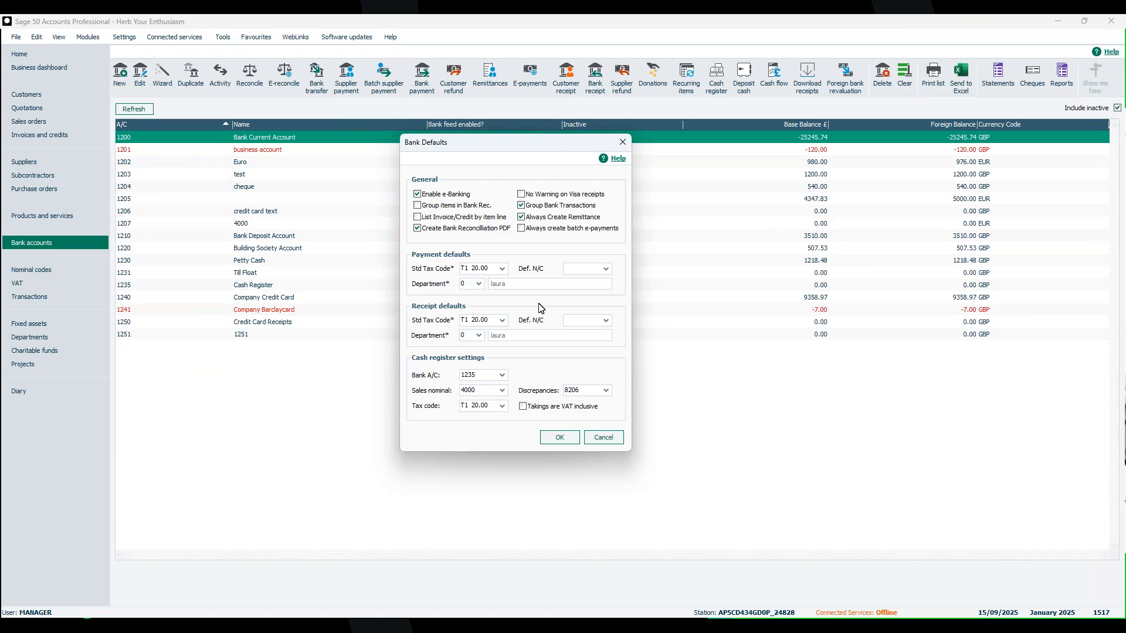
click(611, 442)
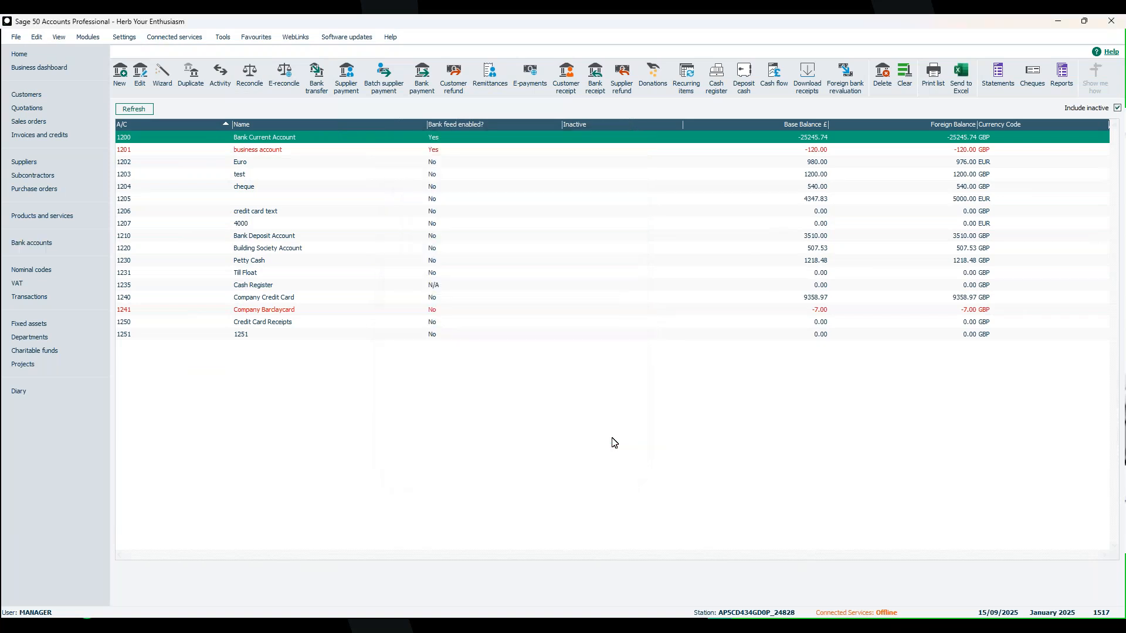